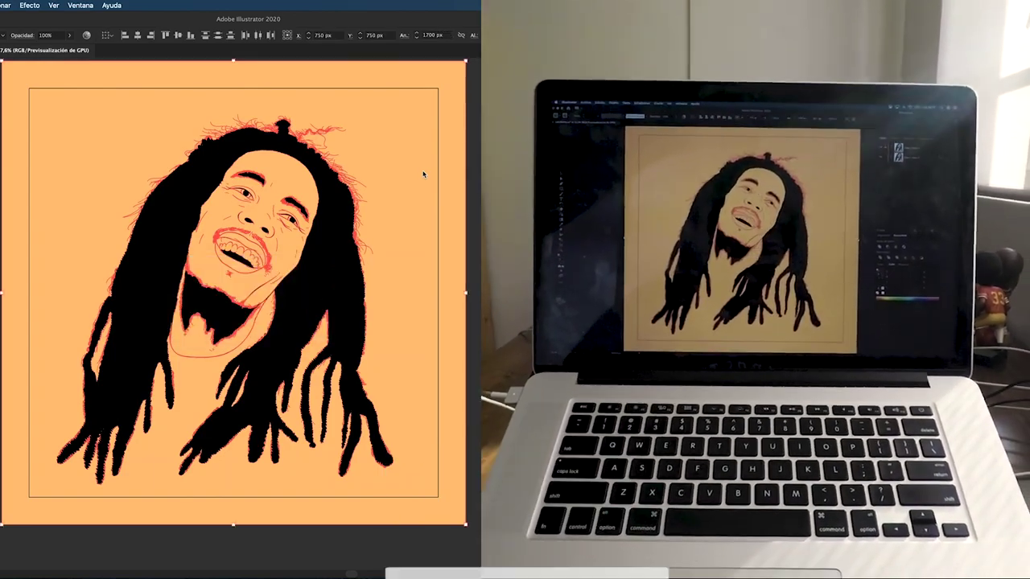
Step: Delete the peach background from the finished coloured portrait demo
key(Delete)
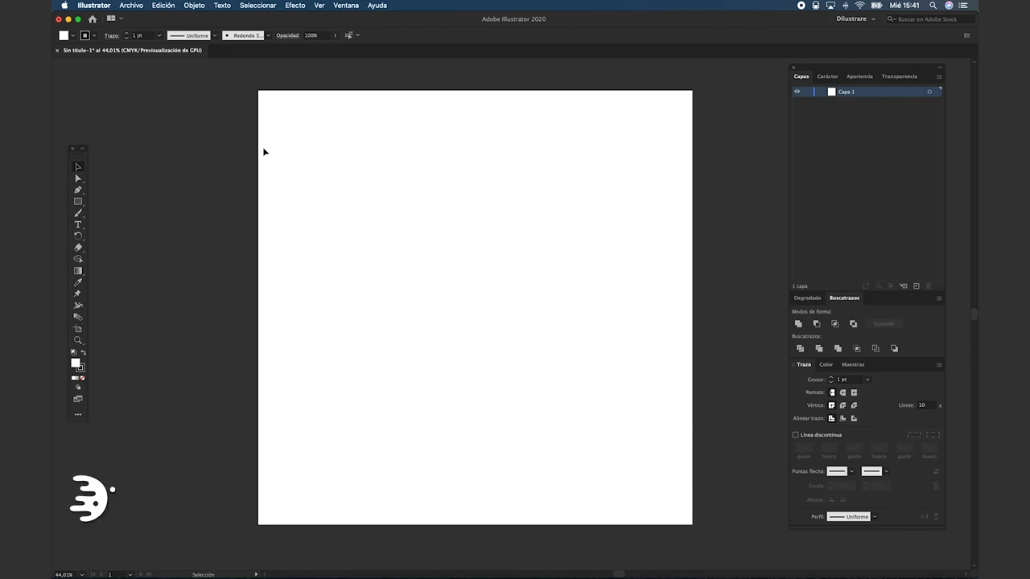
Step: Open Ventana > Acciones, collapse Acciones por defecto, and start a new action set
click(354, 11)
click(398, 123)
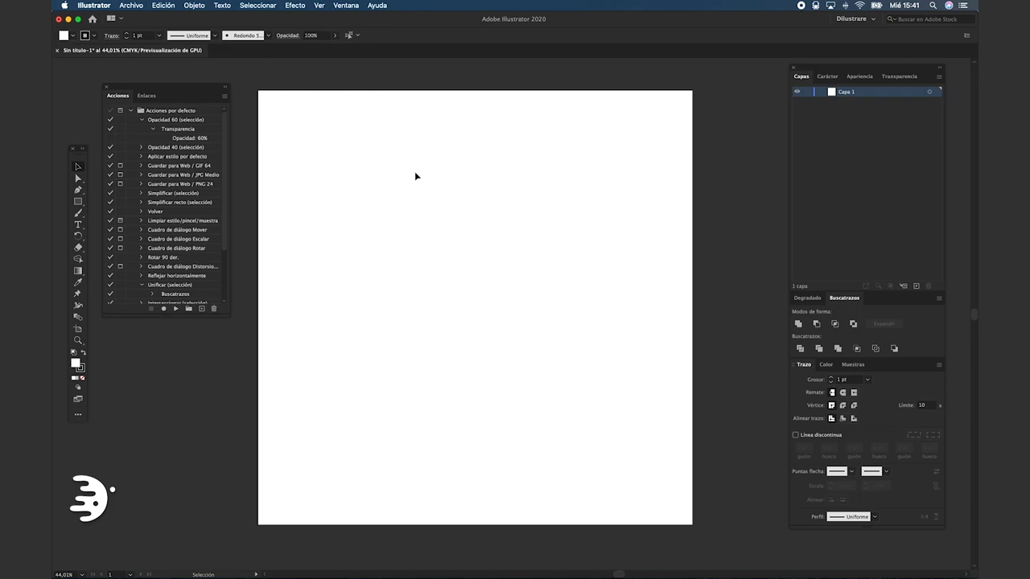
click(132, 112)
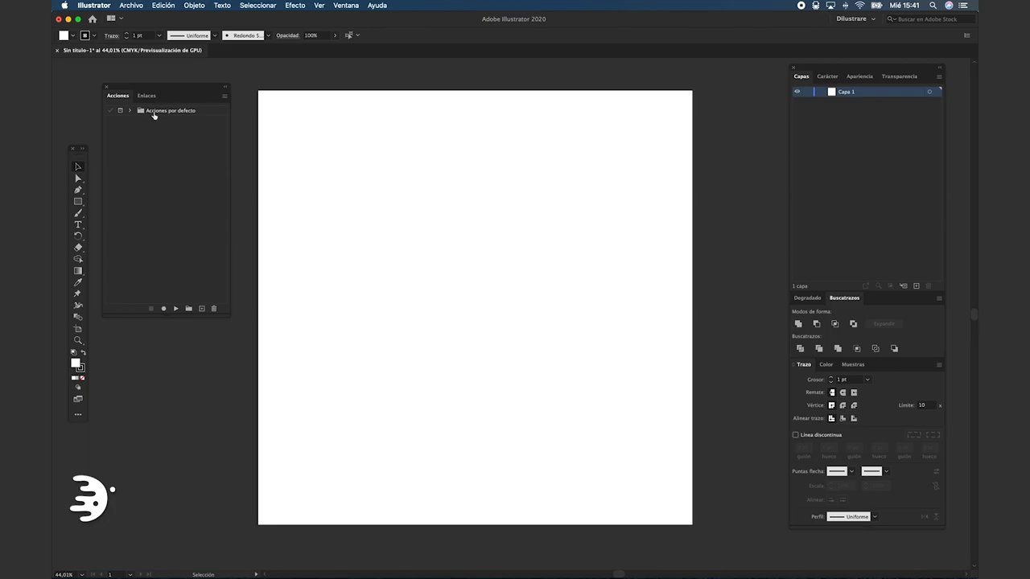
click(189, 309)
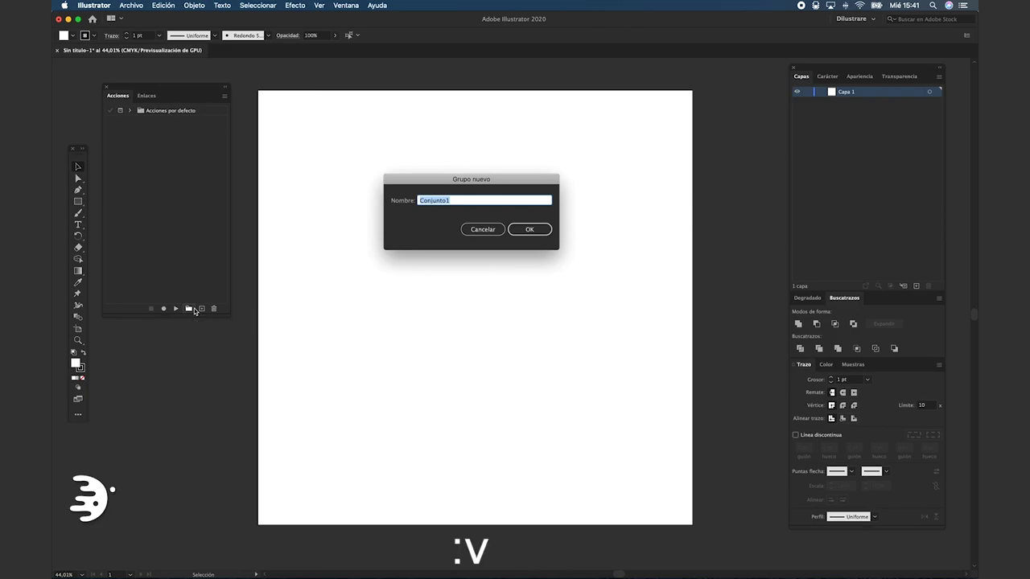
Step: Name the new action set 'Atajos' and confirm it
text(Atajos)
key(Return)
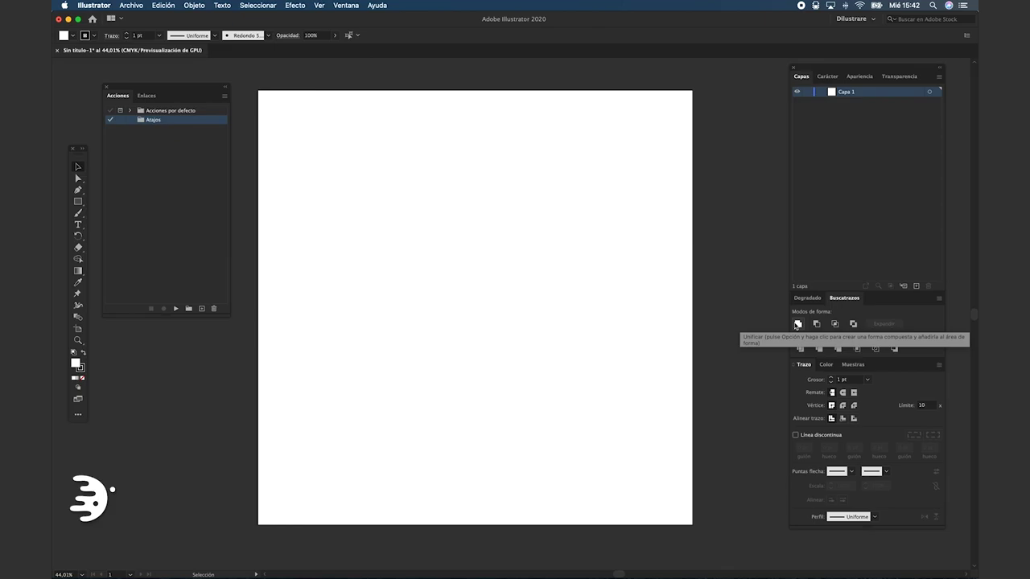
Step: Draw a green square near the artboard's upper right, plus an overlapping olive copy
key(m)
drag(474, 155, 628, 288)
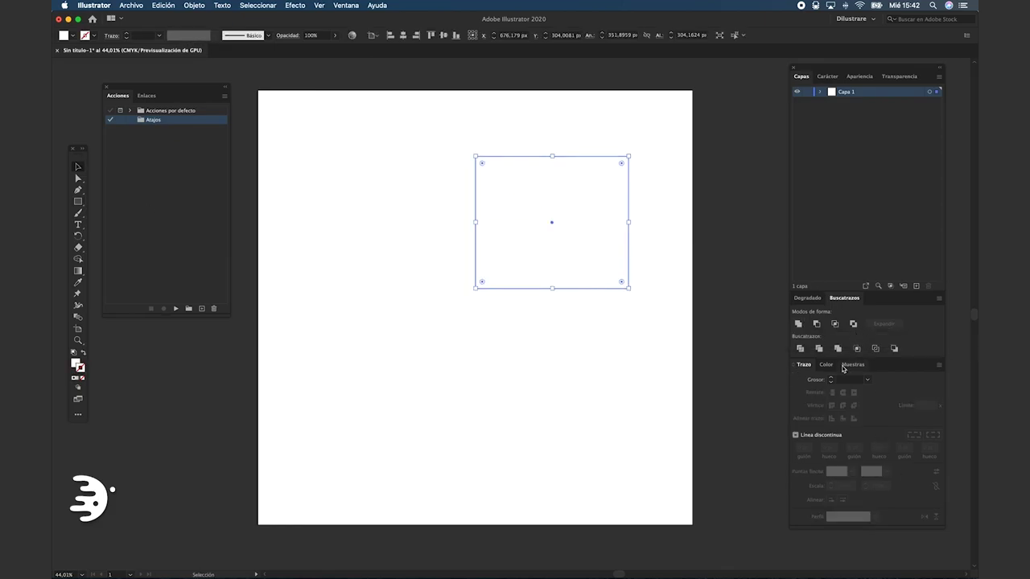
key(F6)
key(F7)
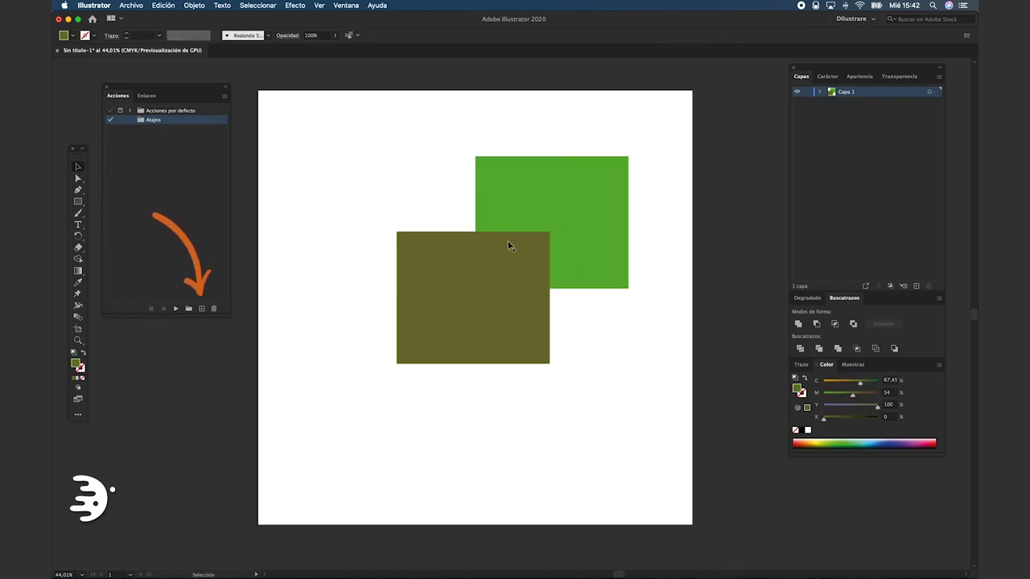
Step: Create a new action 'Unificar' in Atajos on function key F1 and start recording
click(202, 312)
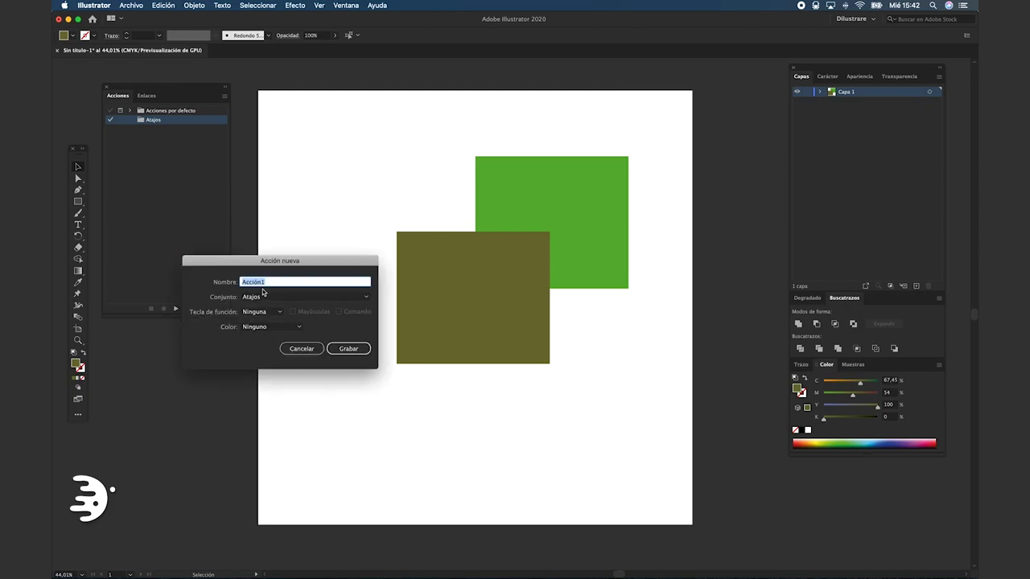
text(Unificar)
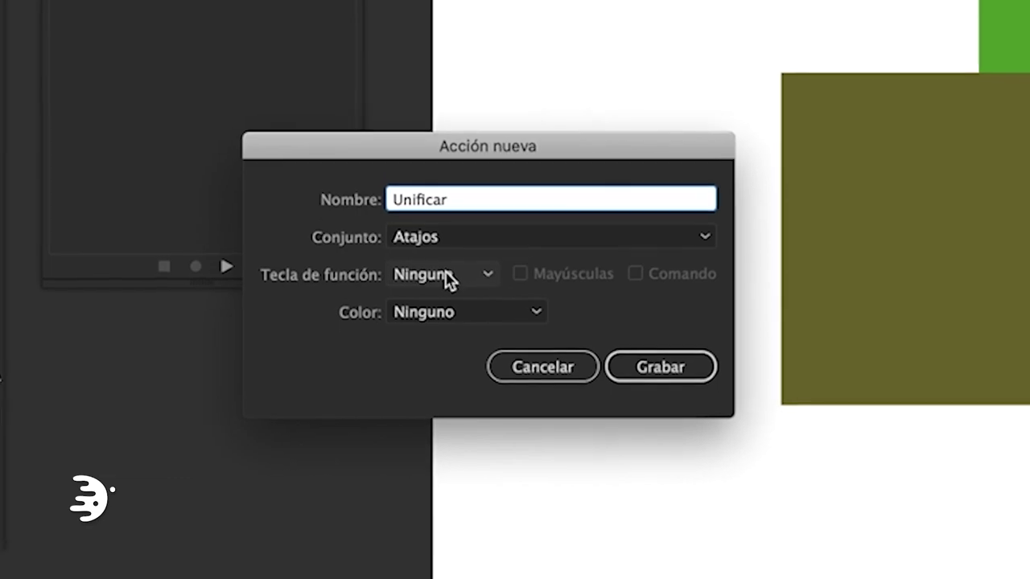
click(445, 271)
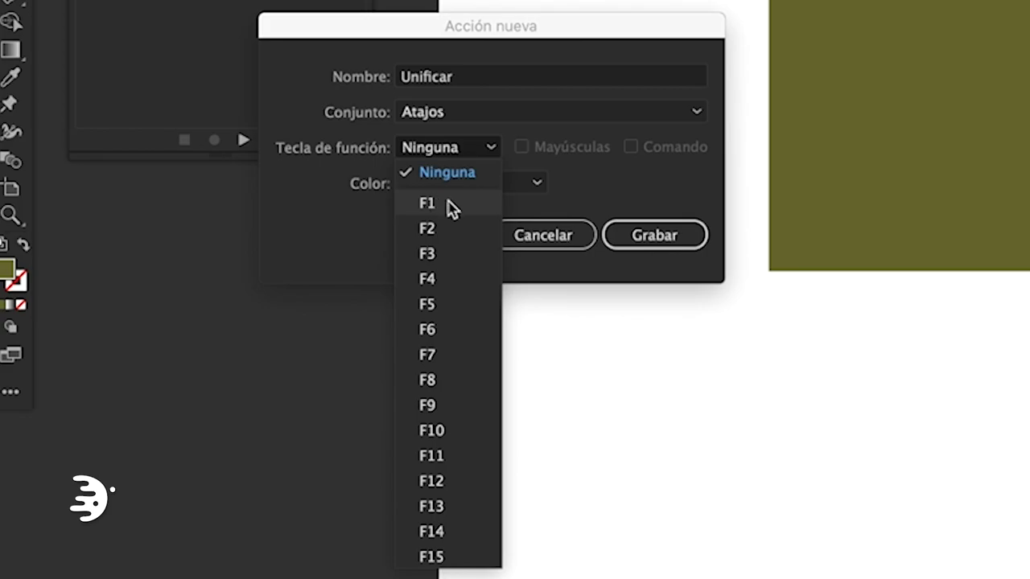
click(449, 206)
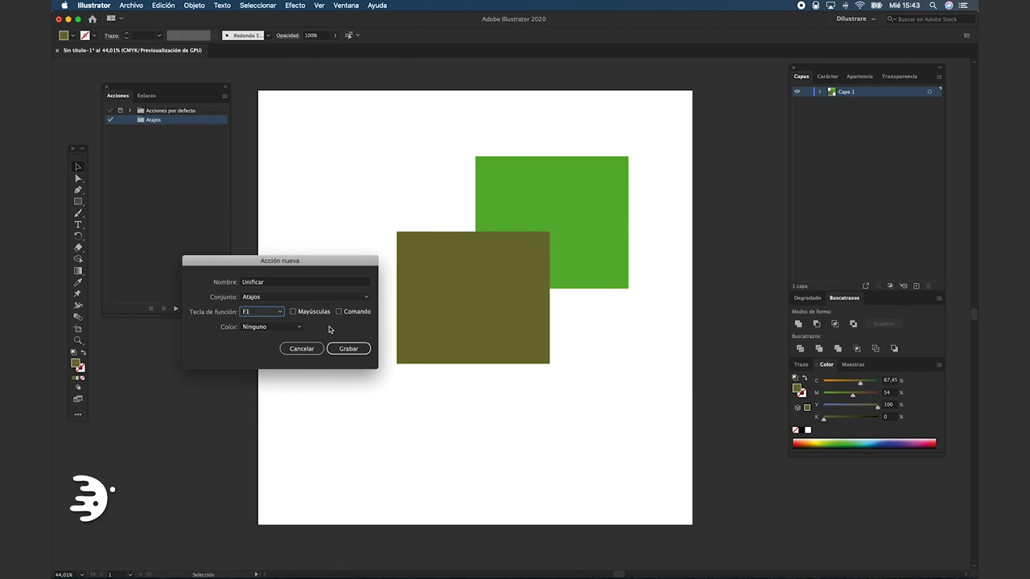
click(348, 348)
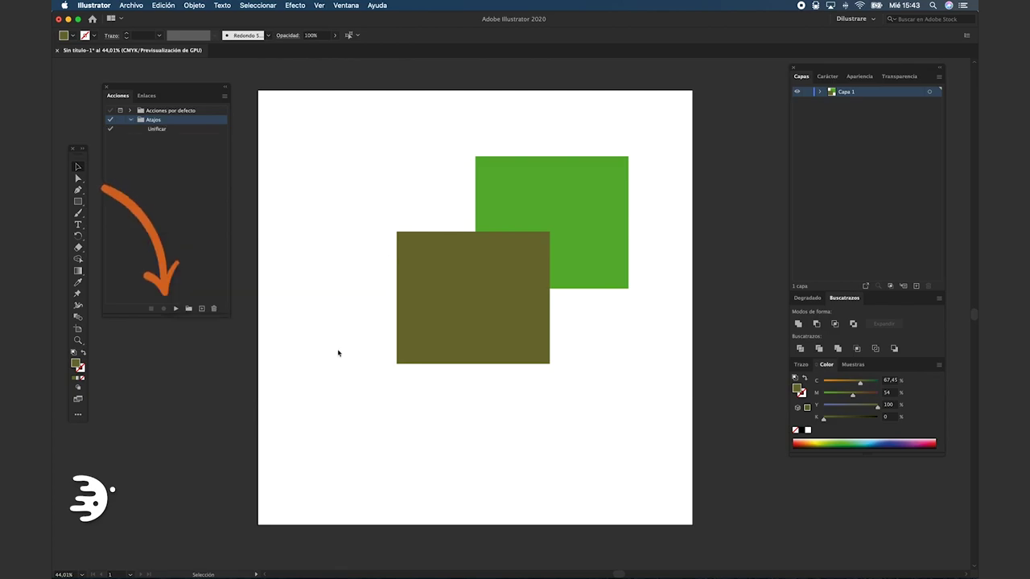
Step: Record Unificar merging both squares with Buscatrazos, then stop recording
click(165, 308)
mouse_move(391, 130)
mouse_down()
mouse_move(514, 266)
mouse_move(631, 335)
mouse_up()
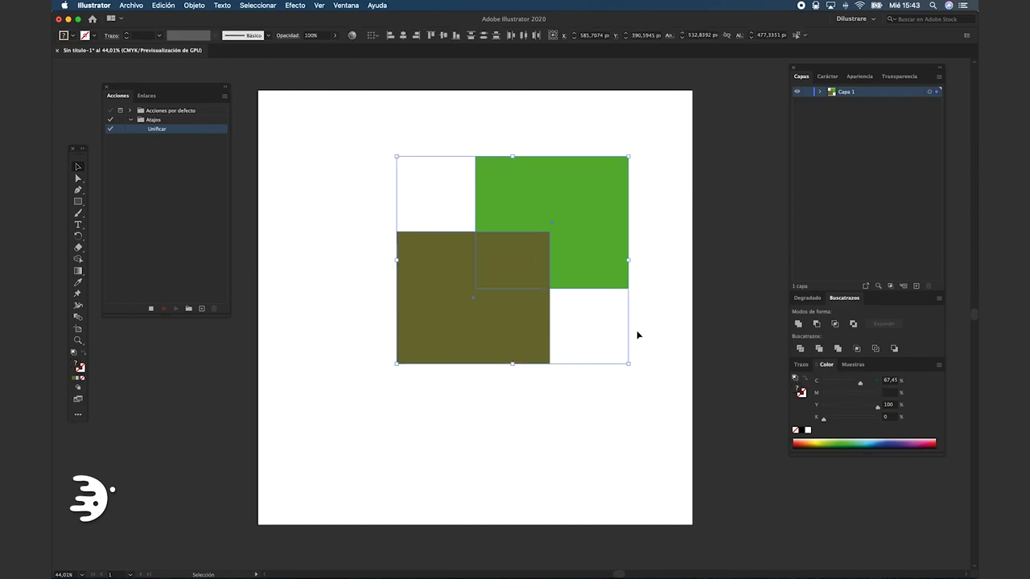
click(798, 324)
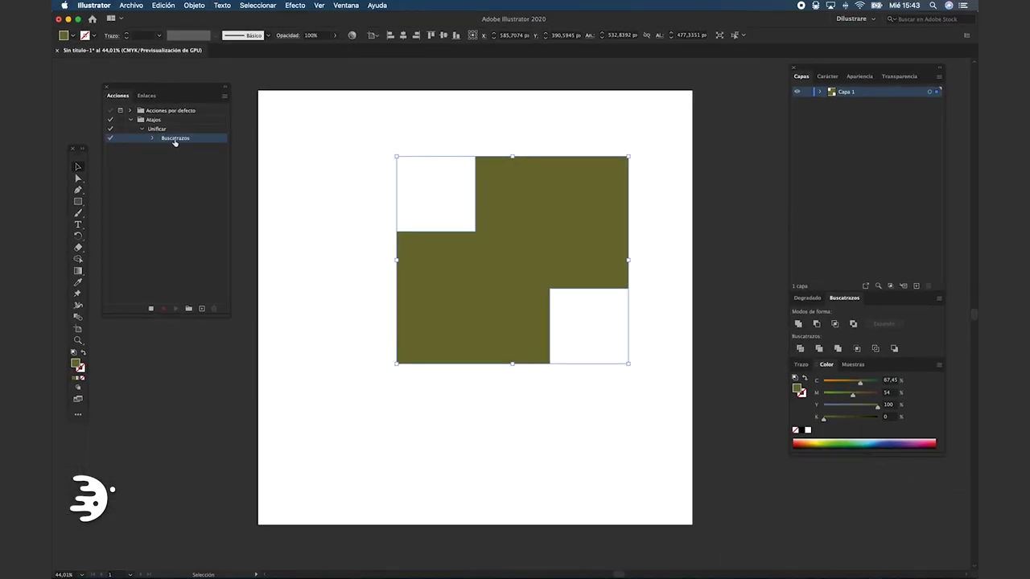
click(151, 309)
Step: Make a brown copy of the merged shape below it, select both, and replay Unificar with F1
click(361, 296)
drag(477, 263, 470, 374)
drag(852, 395, 869, 394)
click(674, 375)
mouse_move(663, 175)
mouse_down()
mouse_move(572, 287)
mouse_move(563, 320)
mouse_up()
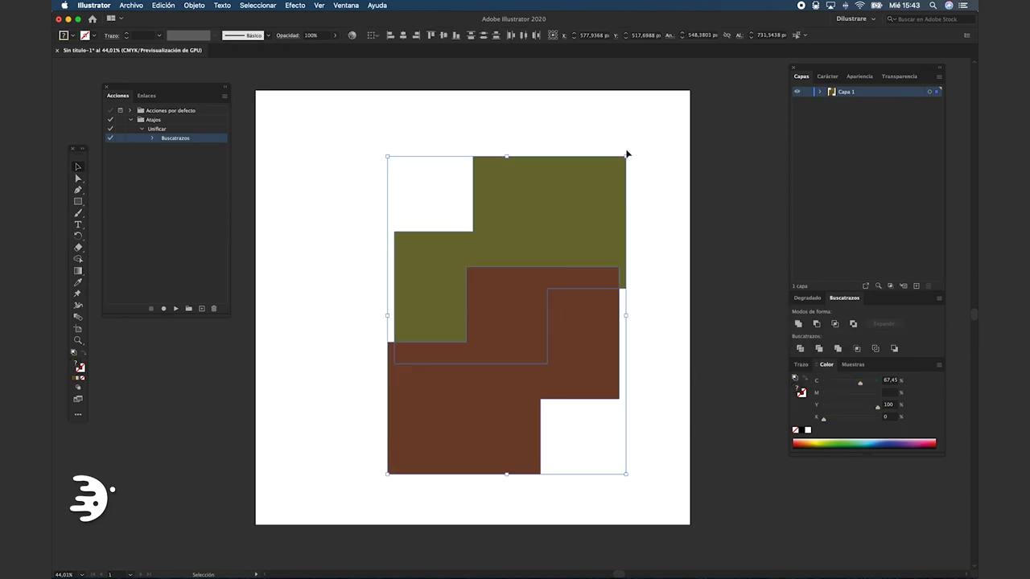
key(F1)
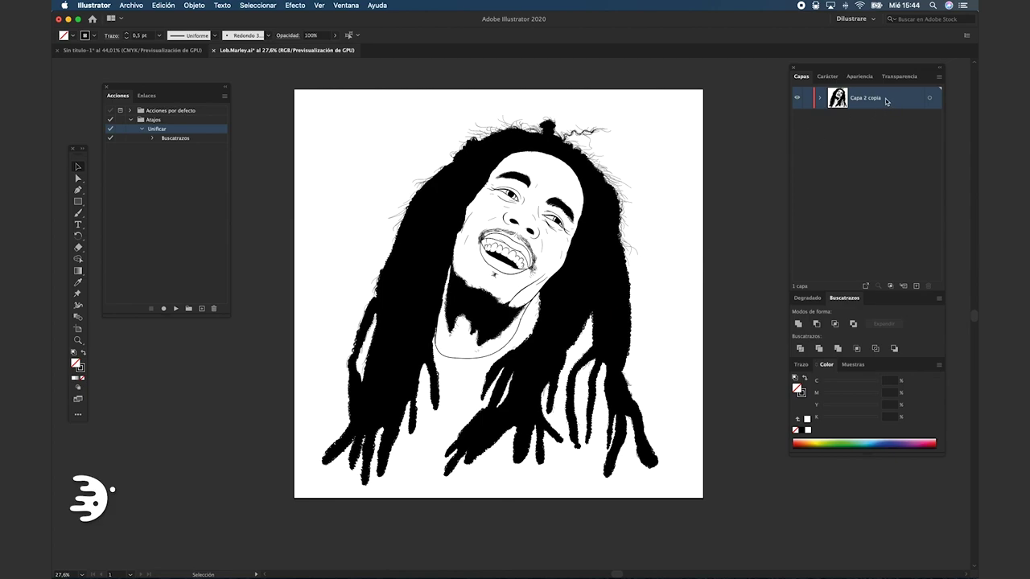
Step: Duplicate Capa 2 copia, lock the top copy, and merge the lower copy's line art with F1
drag(886, 102, 915, 286)
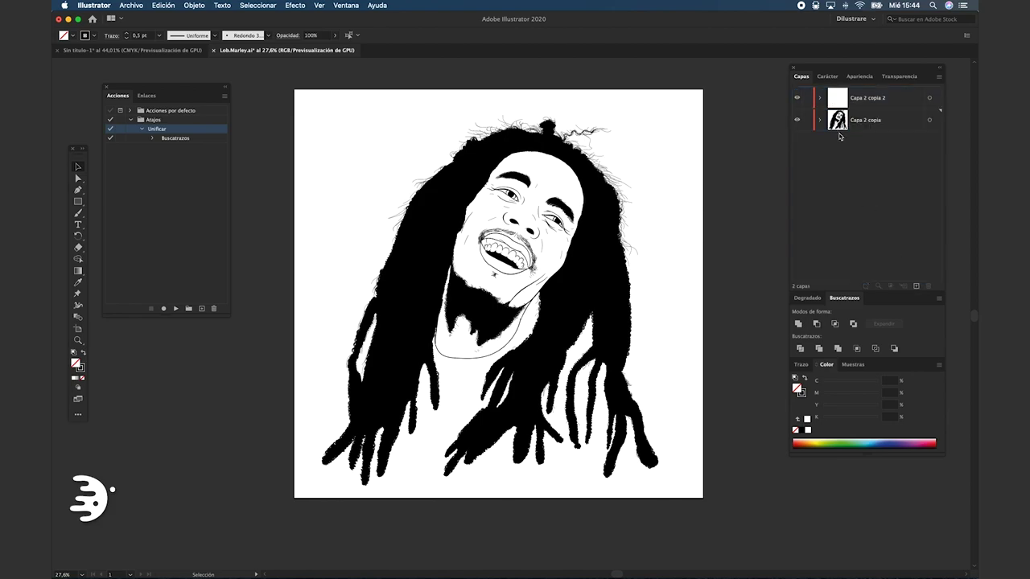
click(808, 97)
click(929, 120)
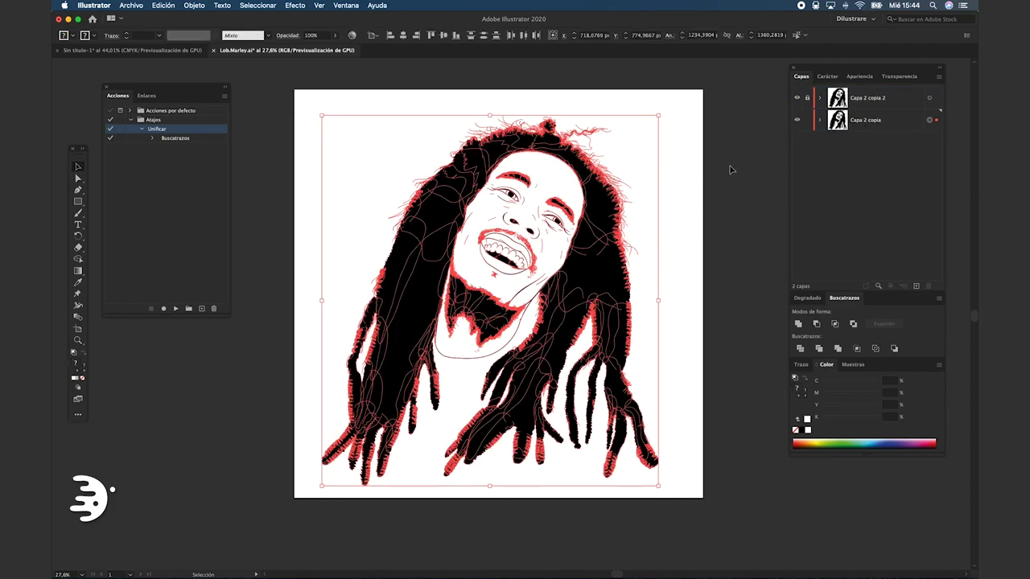
key(shift+F2)
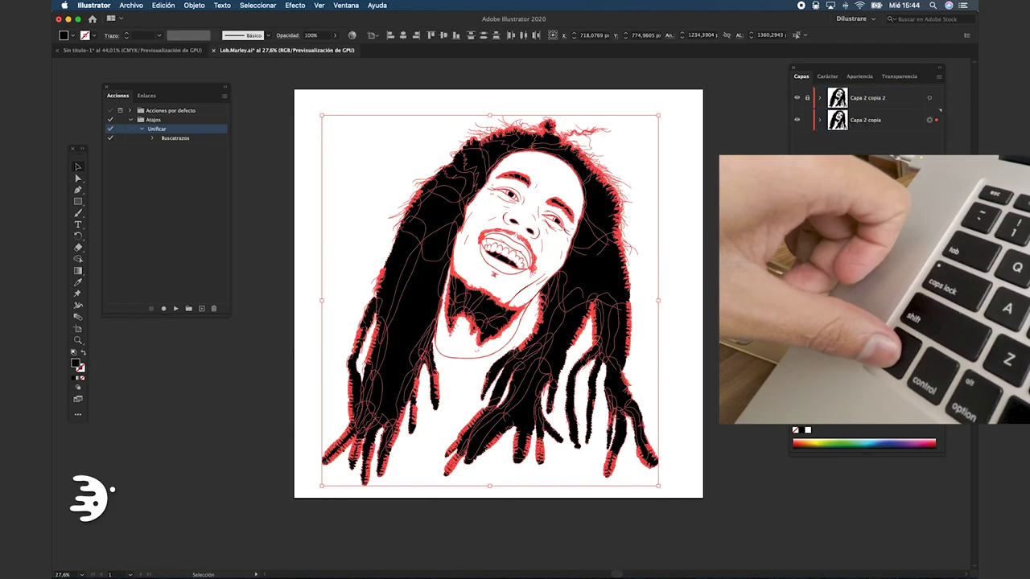
key(F1)
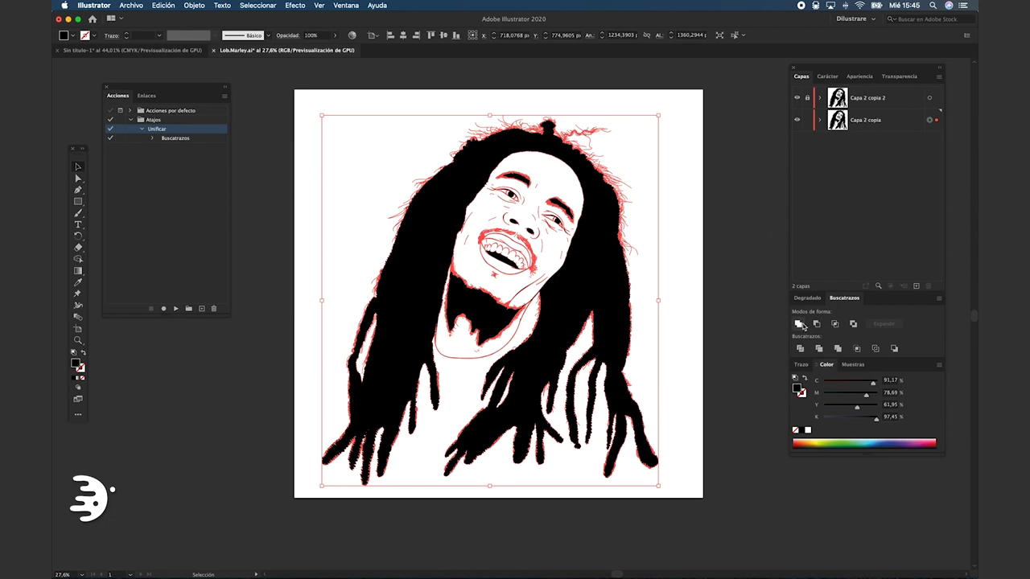
click(744, 306)
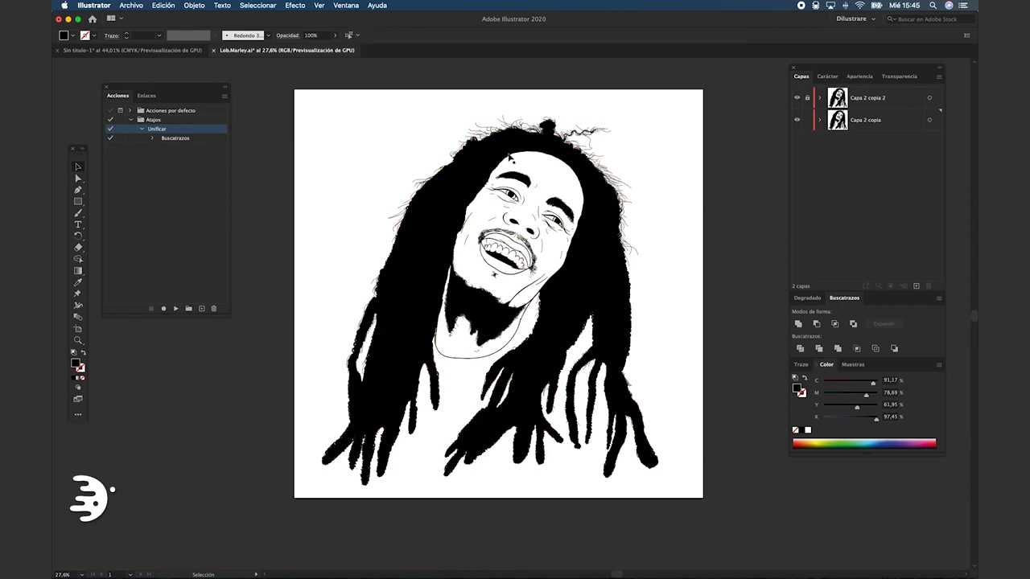
Step: On the lower portrait layer, set the fill colour to a golden brown
click(877, 119)
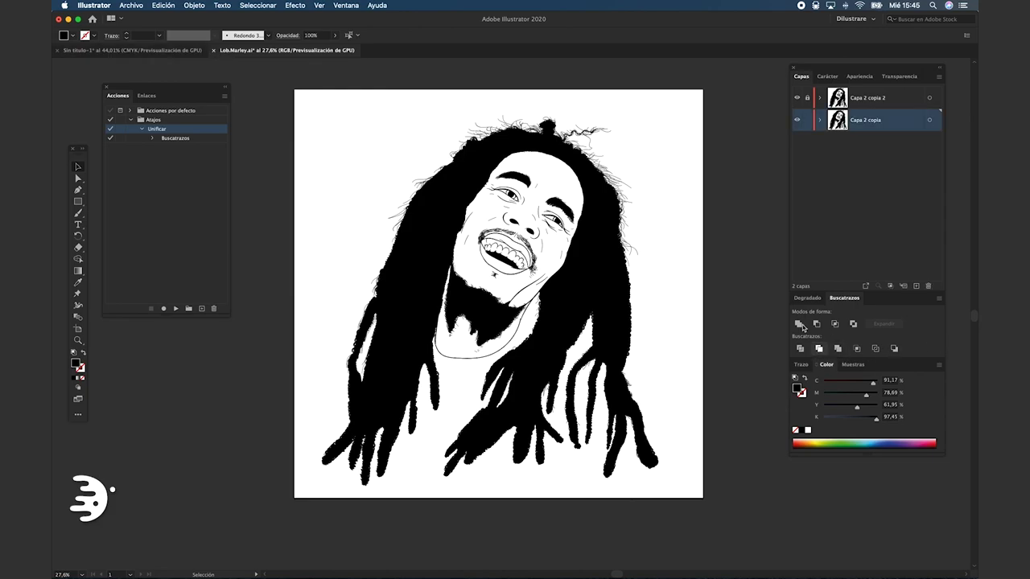
double_click(77, 365)
click(783, 504)
drag(761, 397, 723, 423)
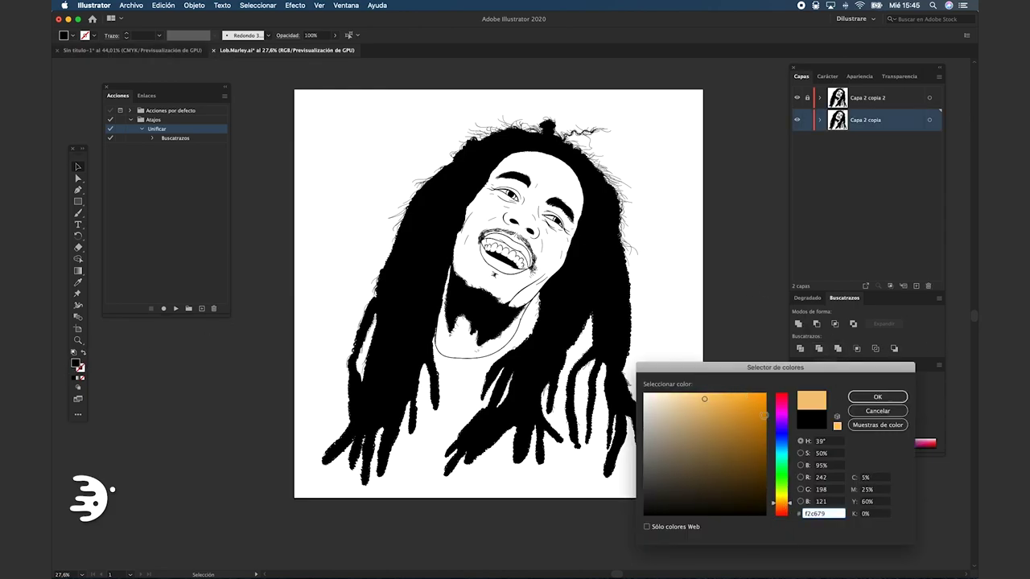
click(876, 396)
Step: Draw a gold rectangle over the whole artboard and nudge it into place
key(m)
drag(295, 87, 705, 500)
key(v)
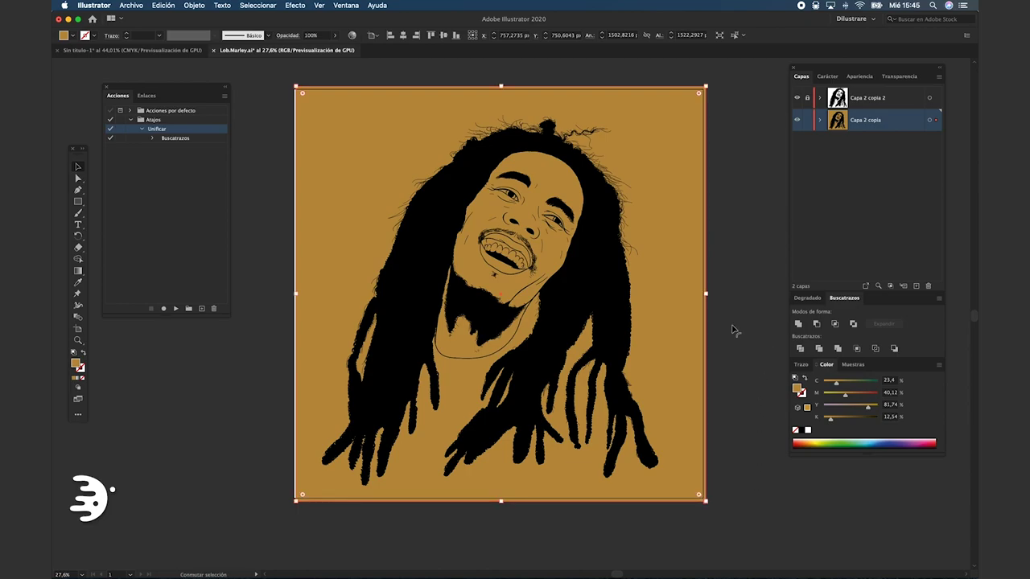
drag(683, 322, 674, 326)
click(740, 300)
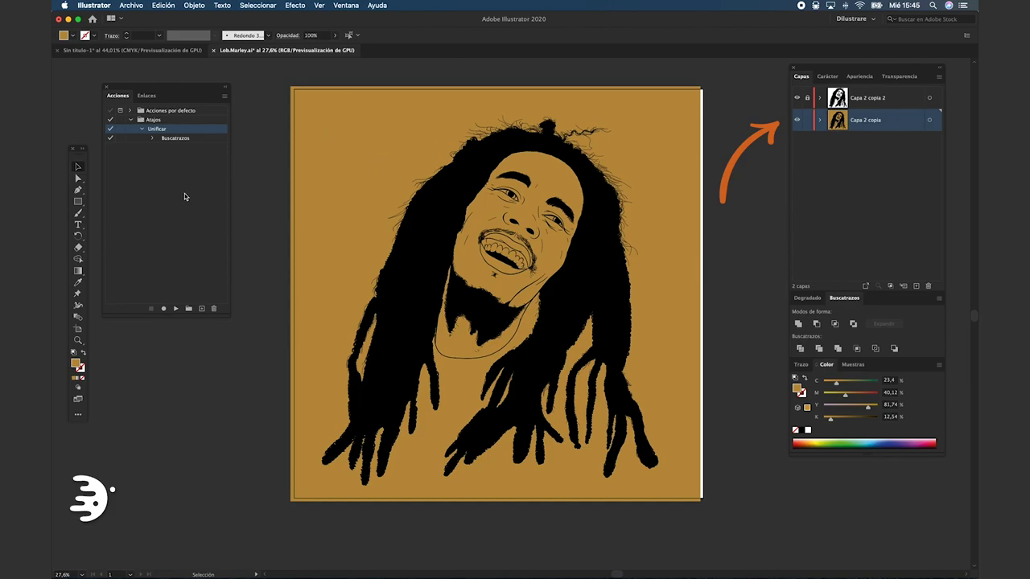
click(202, 309)
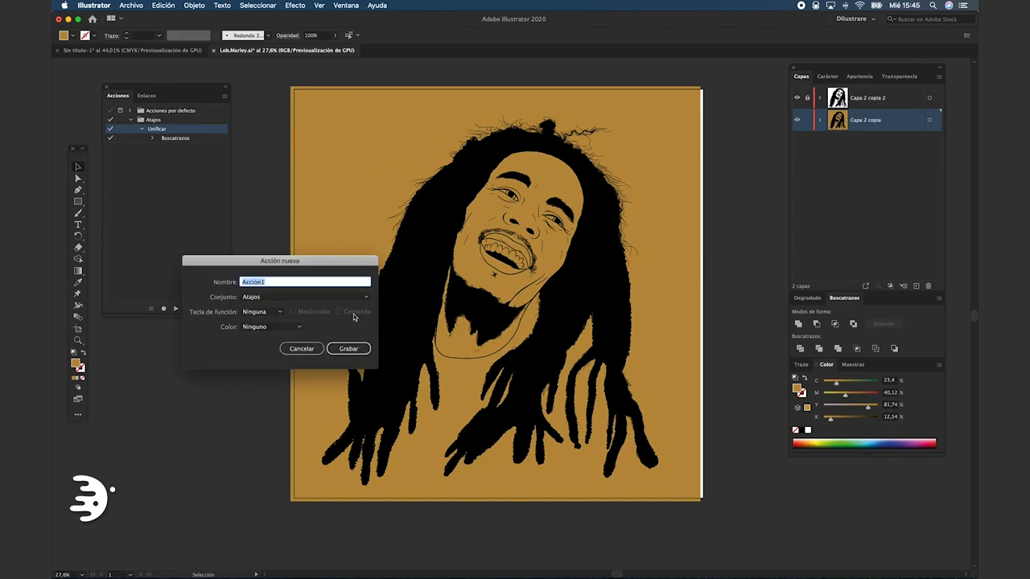
Step: Record a 'Combinar' action on F2 that selects all artwork, then stop recording
text(Com)
click(274, 313)
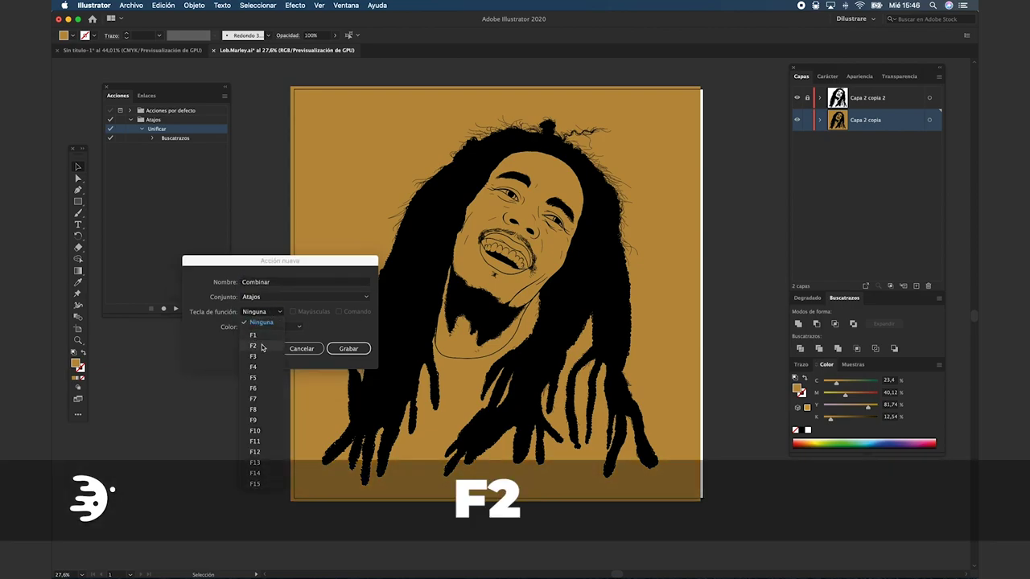
click(262, 347)
click(349, 351)
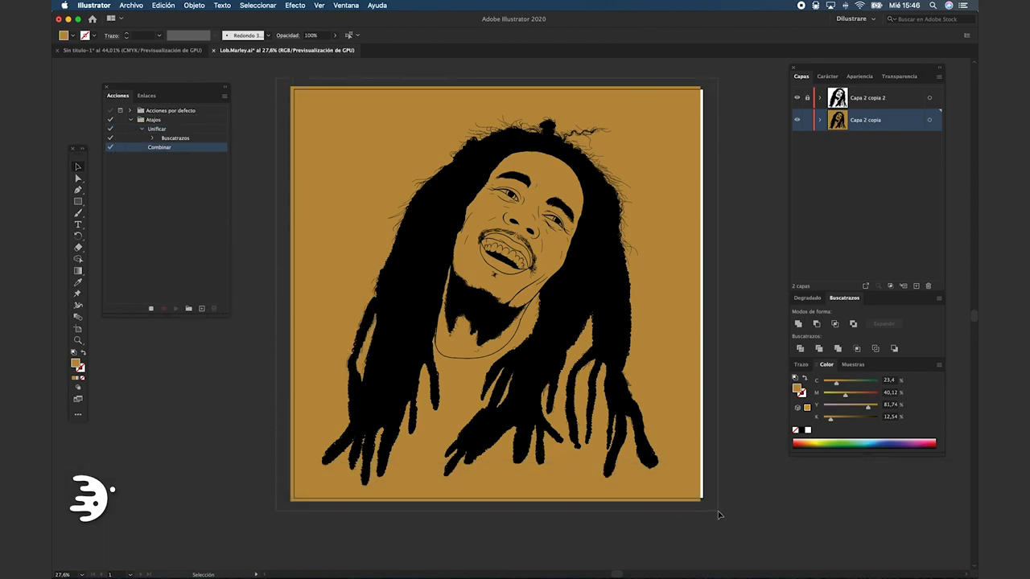
key(super+a)
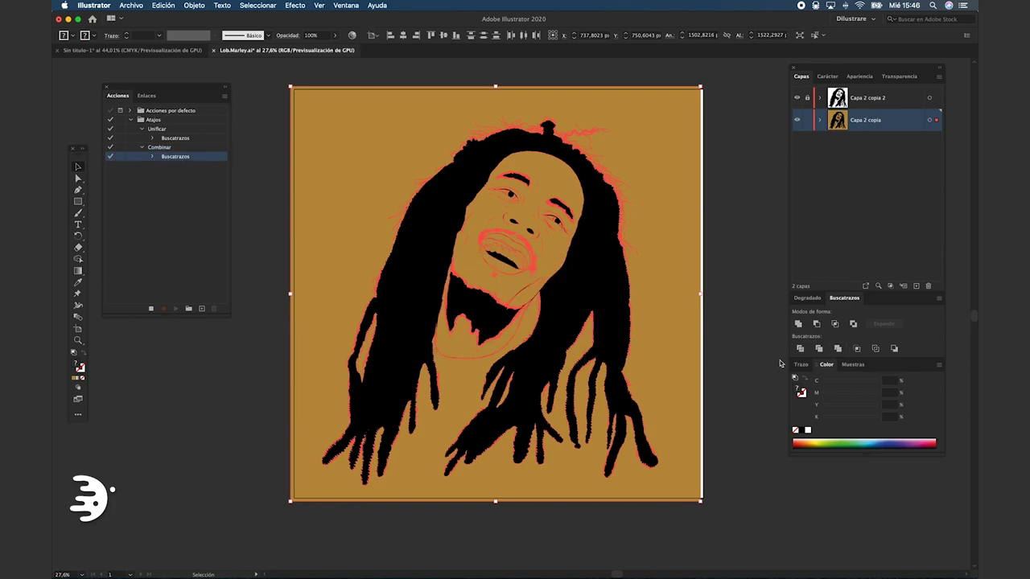
click(151, 308)
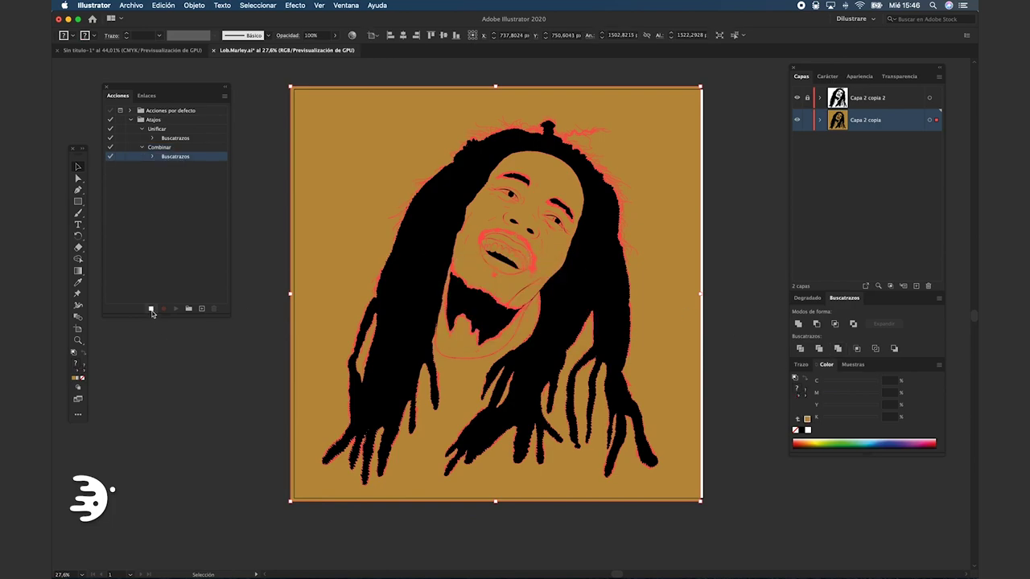
Step: Ungroup the coloured artwork, then duplicate the line-art layer and select its artwork
click(339, 226)
right_click(344, 205)
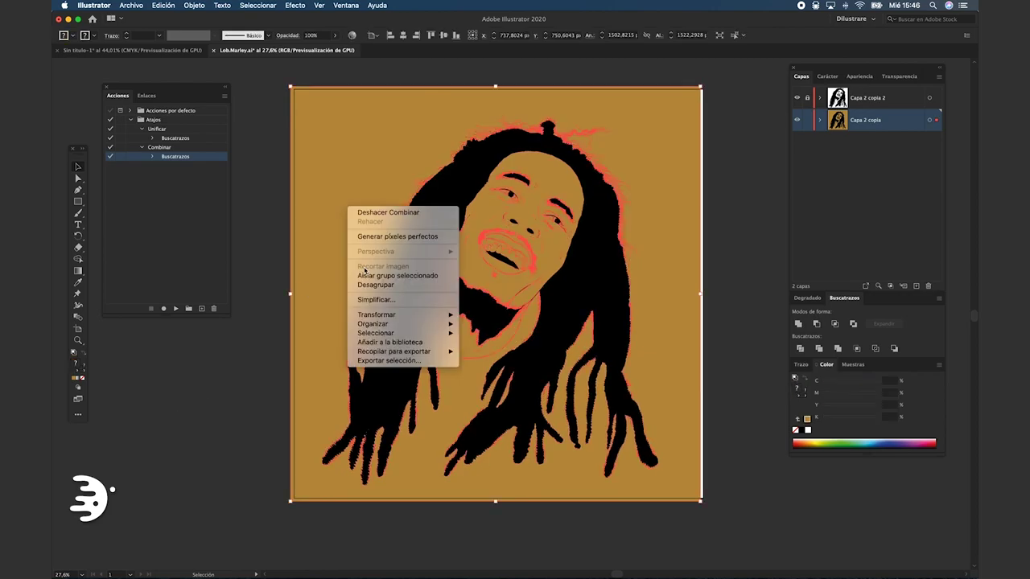
click(386, 286)
click(342, 145)
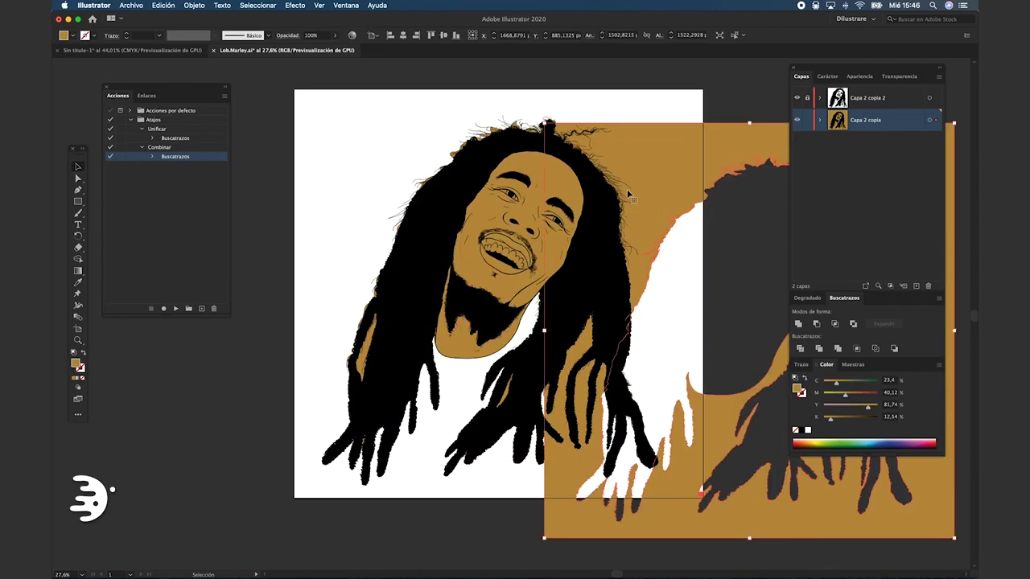
click(915, 286)
click(929, 120)
Step: Run the action on the portrait, then draw an EFC76E skin-tone rectangle covering the artboard
key(F2)
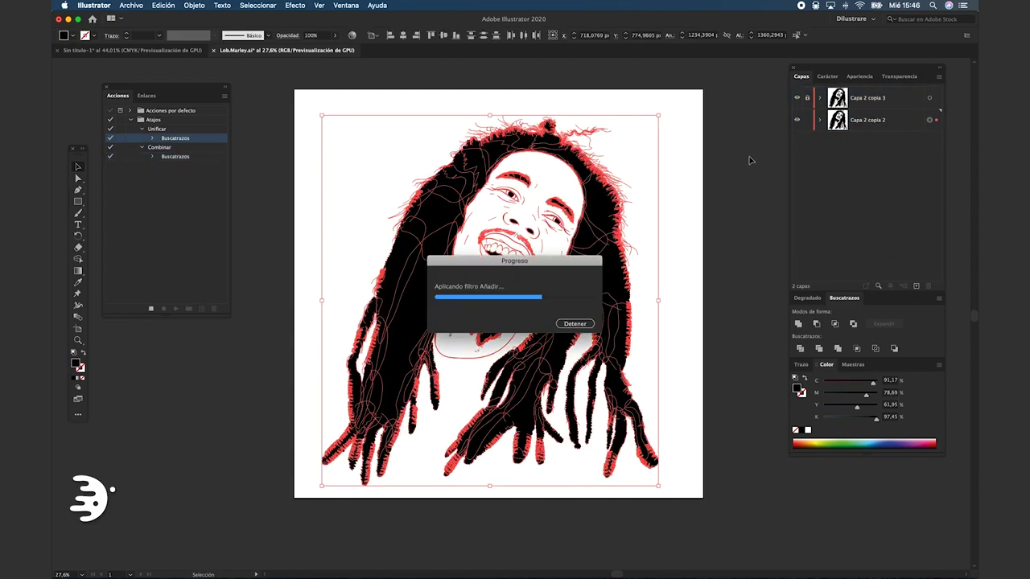
text(EFC76E)
key(Return)
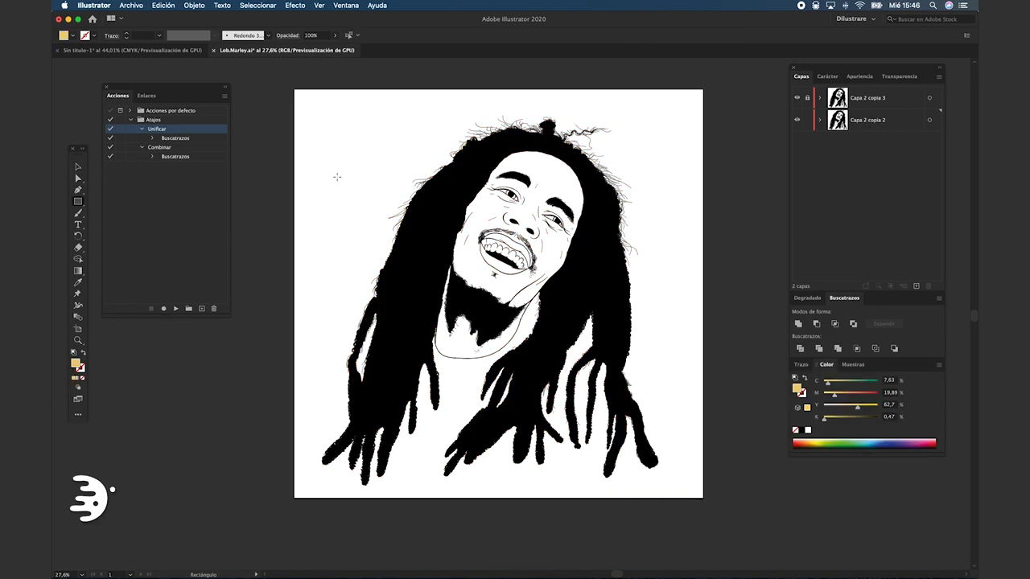
drag(292, 90, 708, 505)
Step: Trim with Combinar (F2), ungroup and clear the leftover background, then add Capa 3 at the bottom
key(super+a)
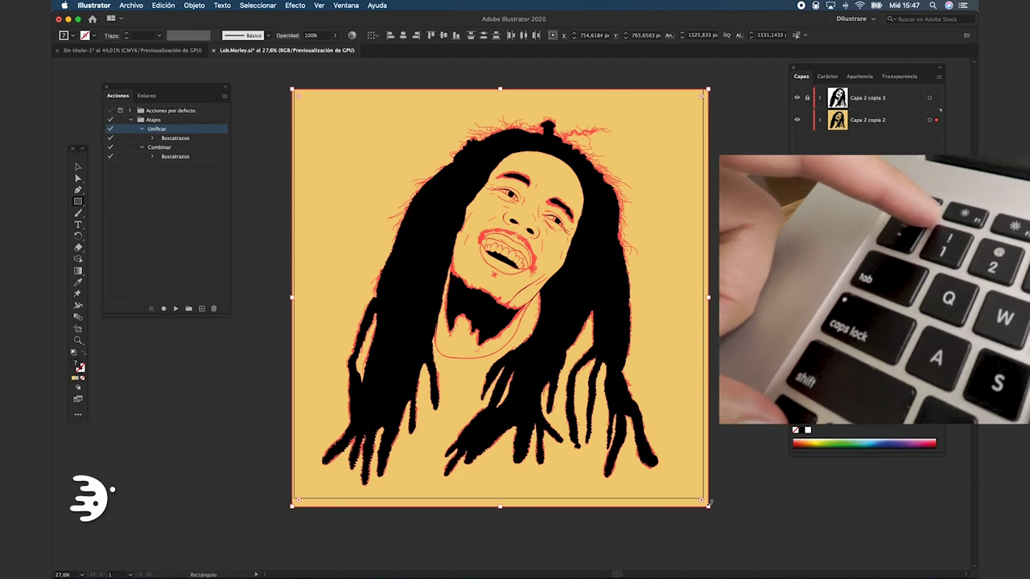
key(F2)
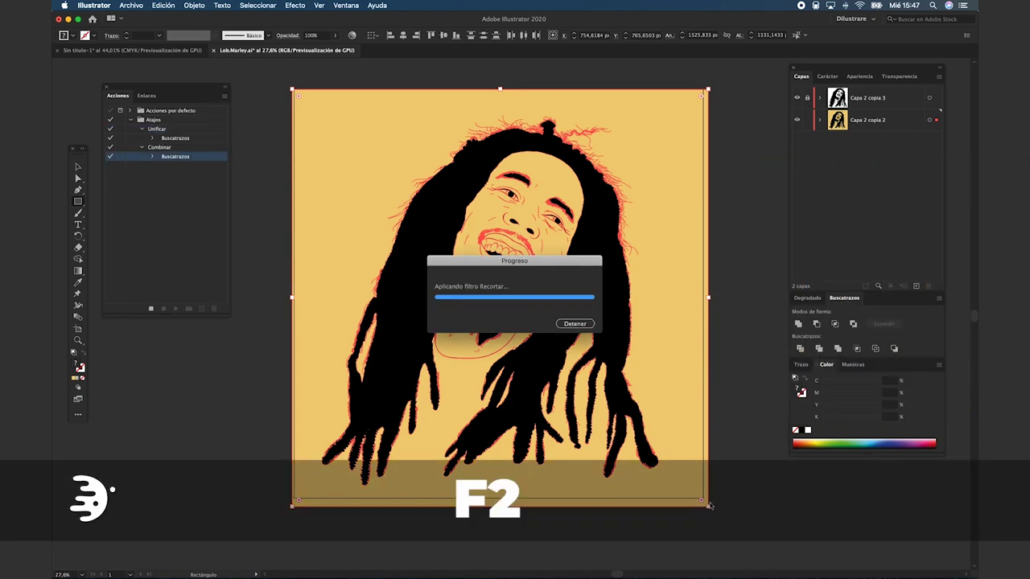
key(v)
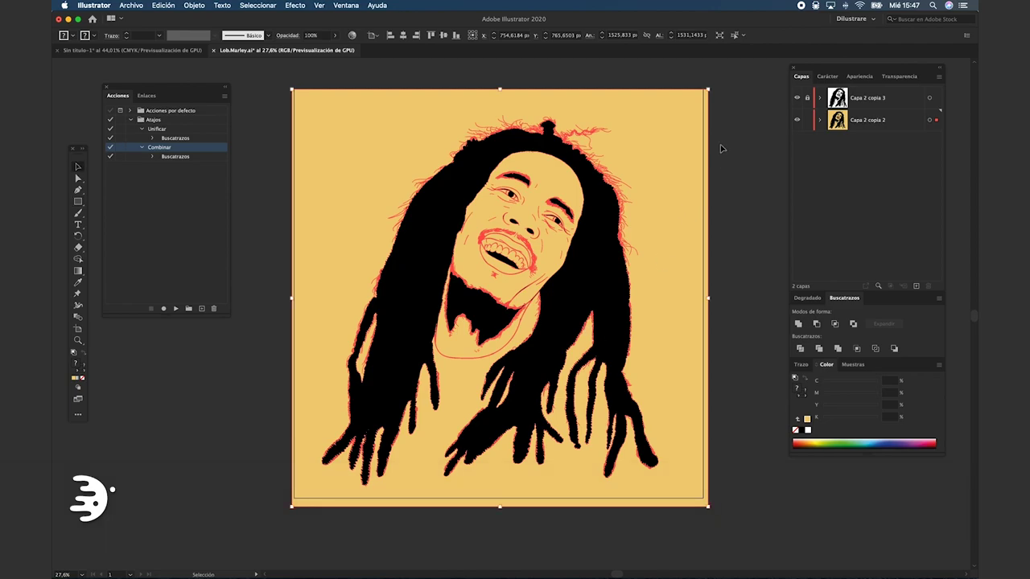
right_click(675, 175)
click(713, 255)
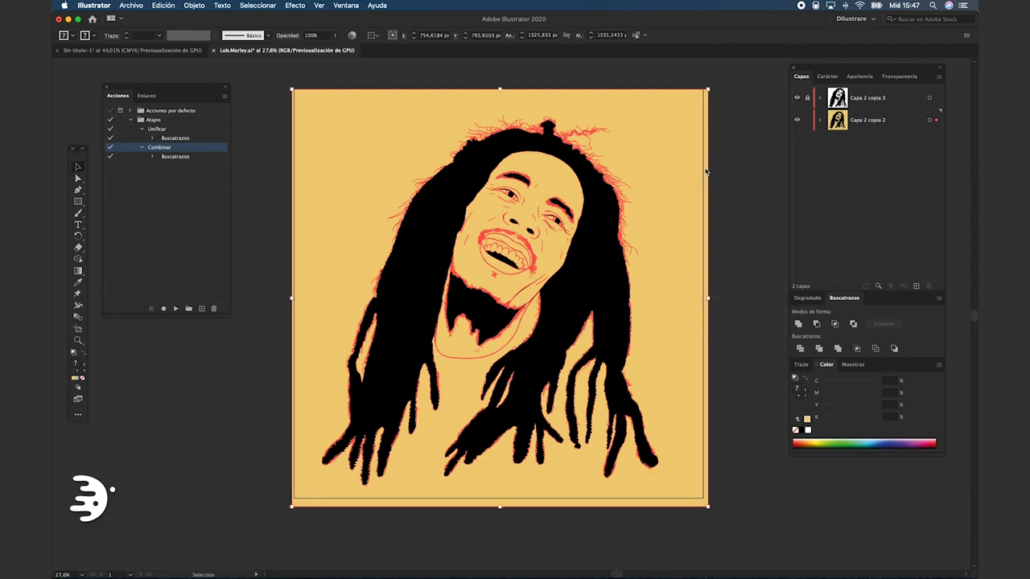
click(740, 147)
drag(747, 145, 724, 181)
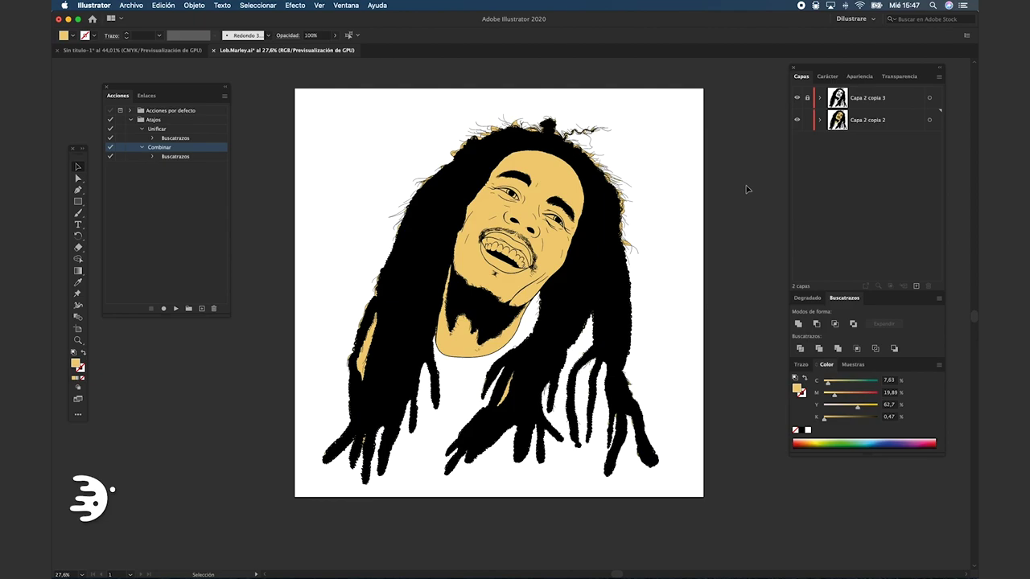
click(915, 286)
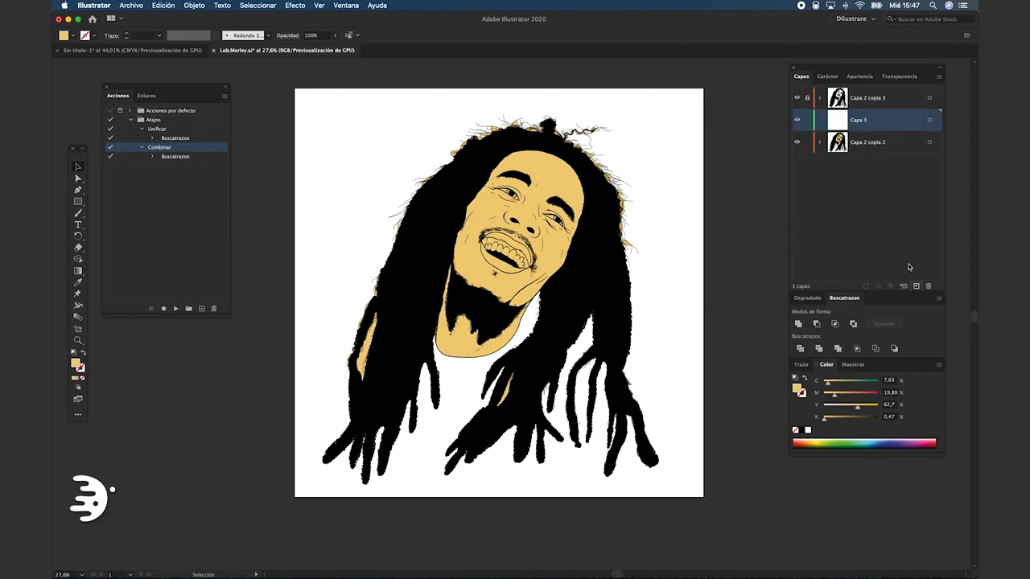
drag(859, 121, 862, 165)
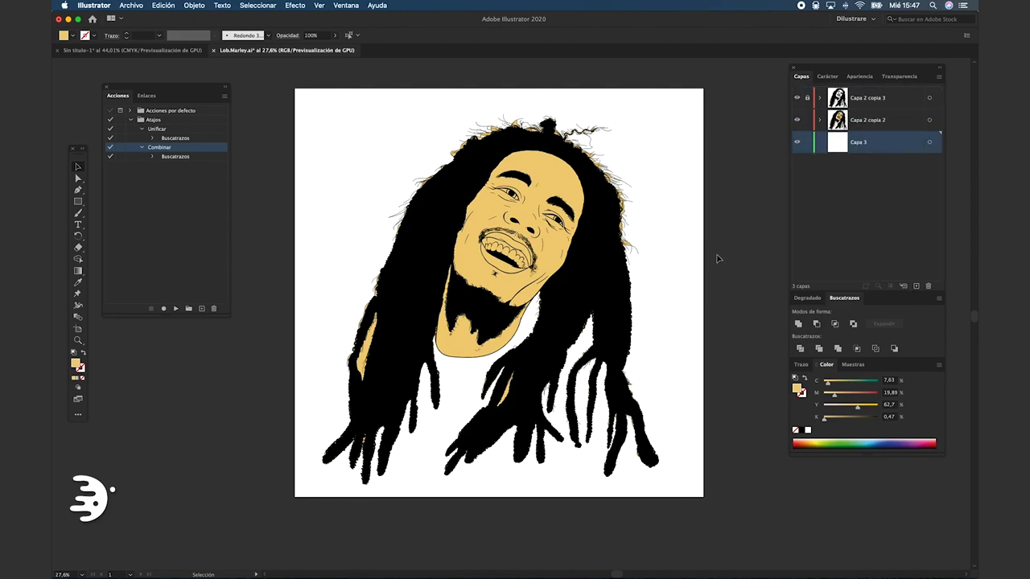
Step: Lock Capa 2 copia 2 and begin recording a 'Fondo de Color' action on F3
click(807, 120)
click(201, 308)
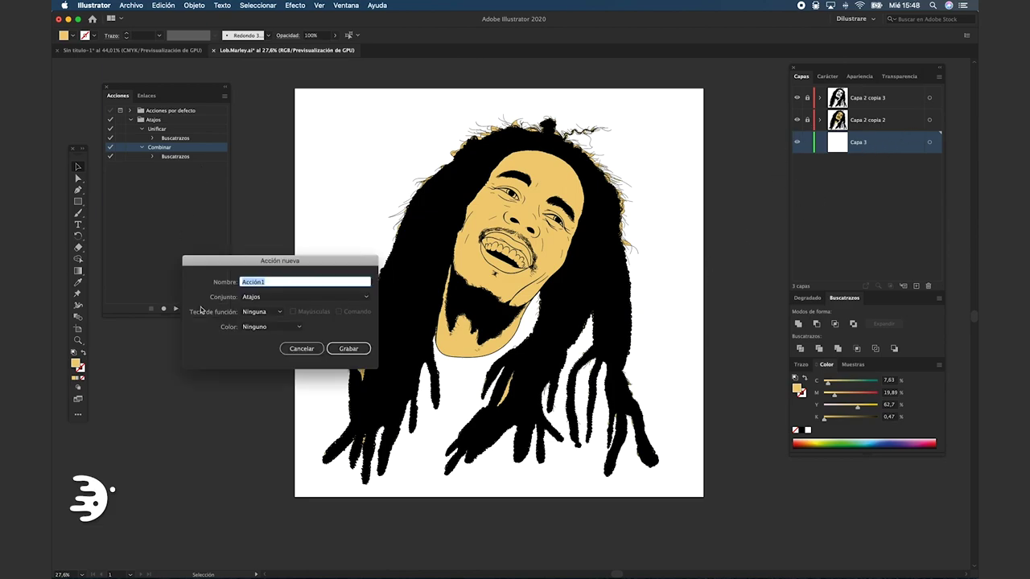
text(Fondo de Colo)
text(r)
click(274, 311)
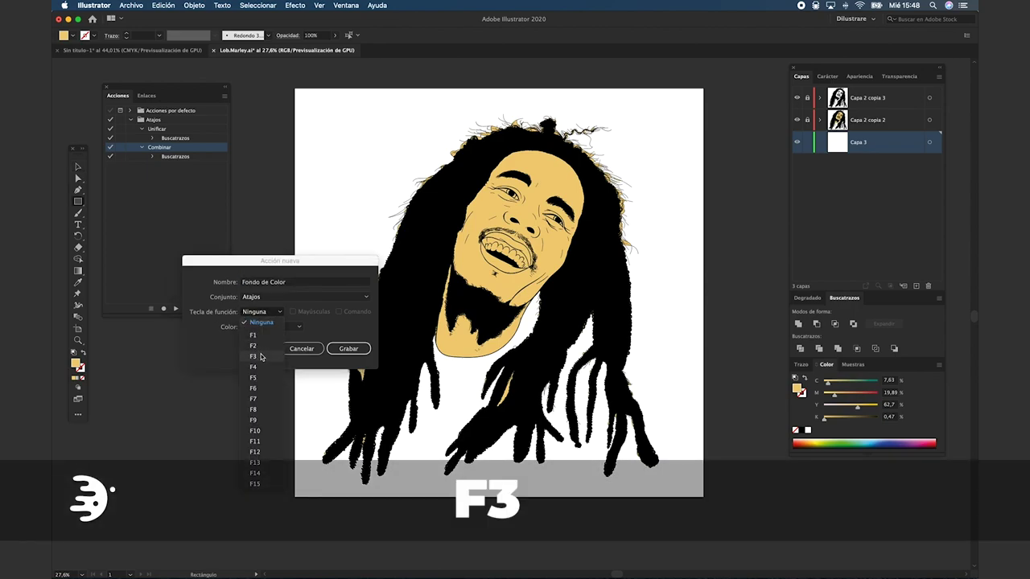
click(260, 356)
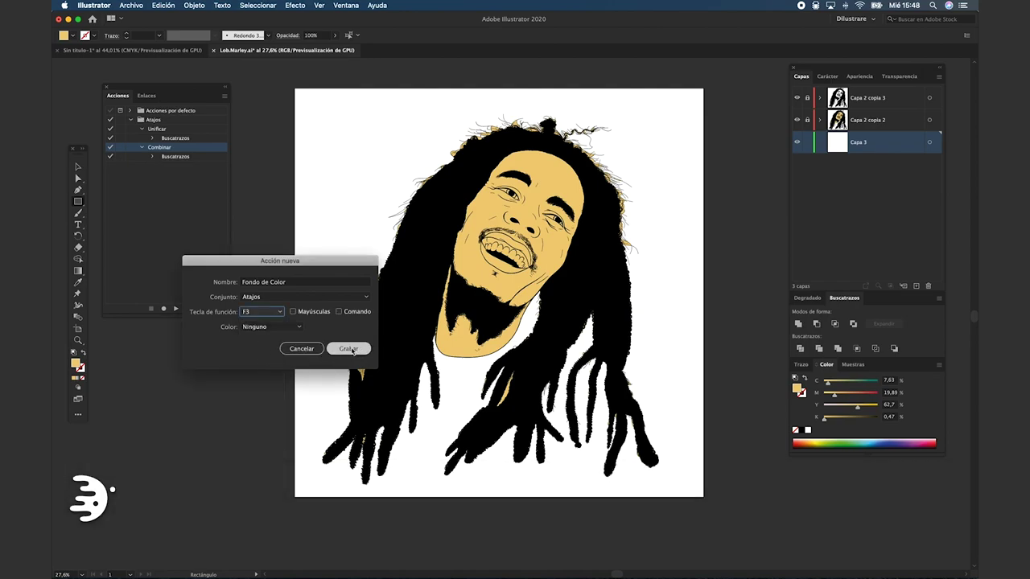
click(352, 351)
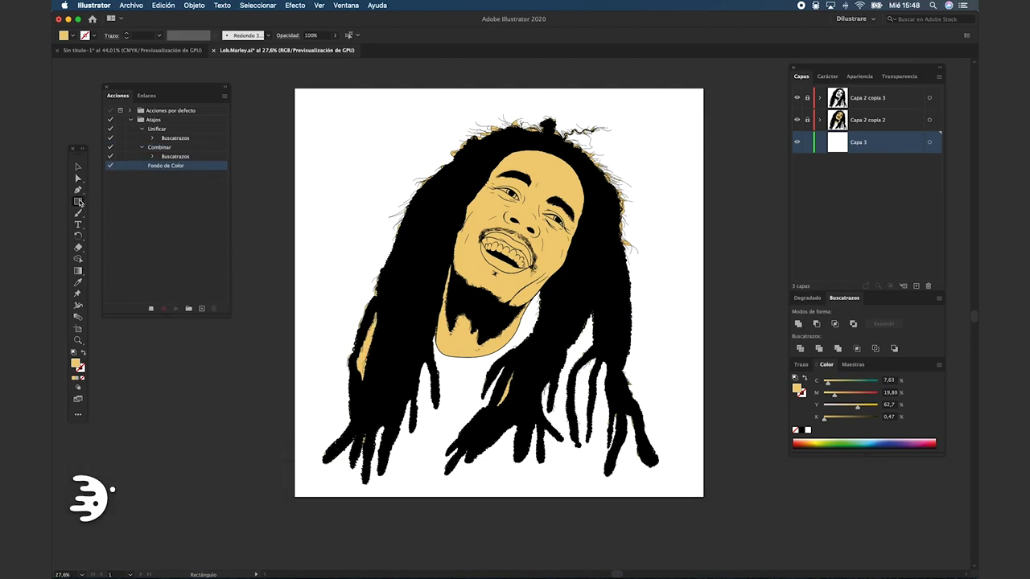
Step: Create a 1500 × 1500 px rectangle by clicking the canvas with the Rectangle tool
click(377, 183)
text(1500)
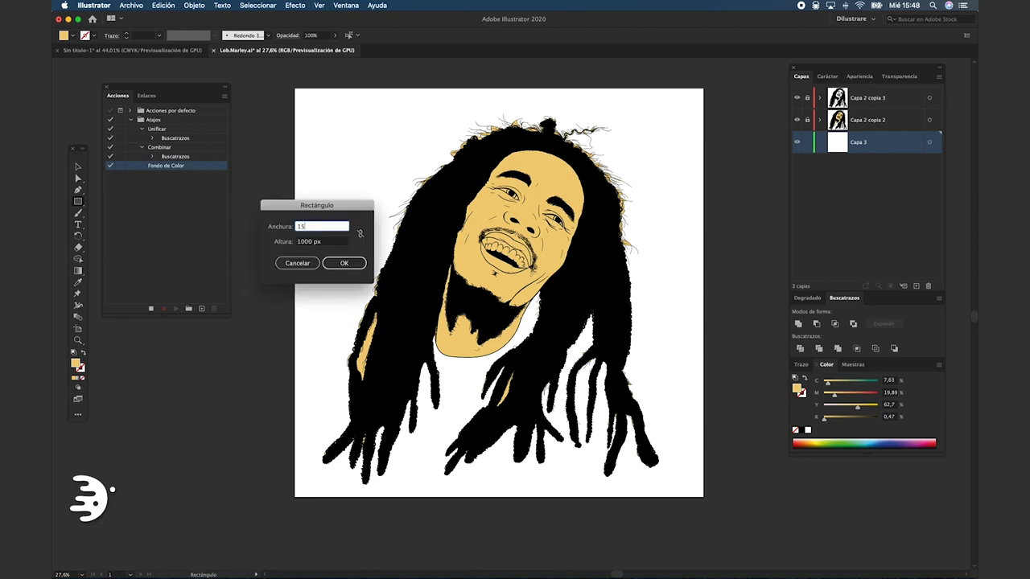
key(Tab)
text(150)
key(Tab)
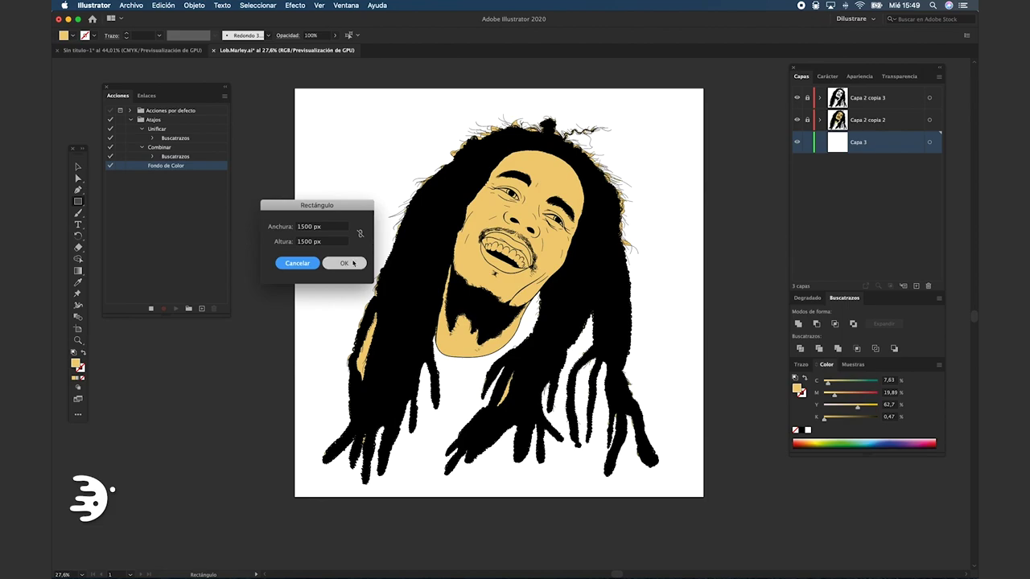
click(344, 263)
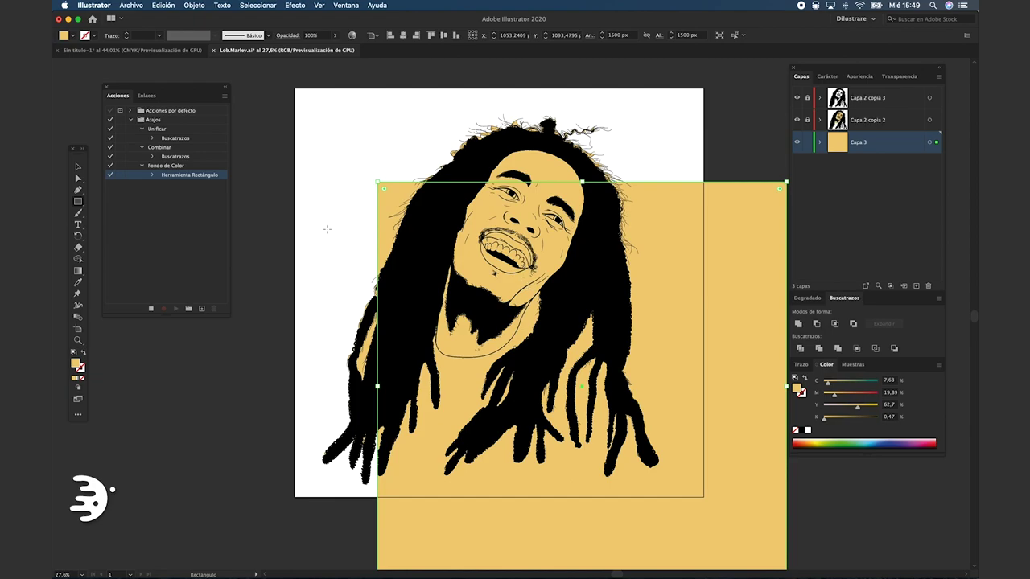
Step: Fill the rectangle bright orange and centre it horizontally and vertically on the artboard
double_click(78, 364)
drag(777, 363, 790, 224)
click(778, 250)
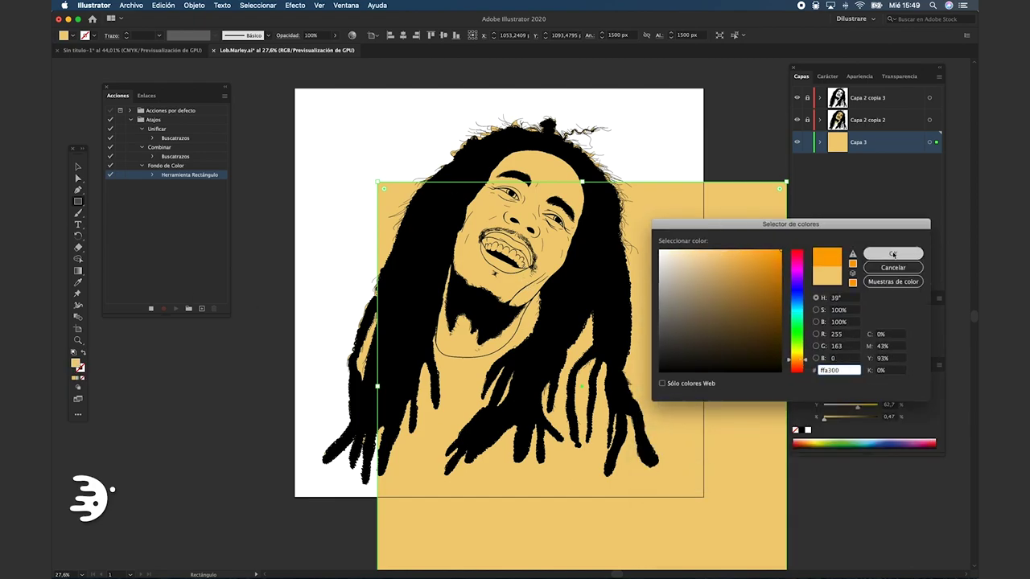
click(892, 253)
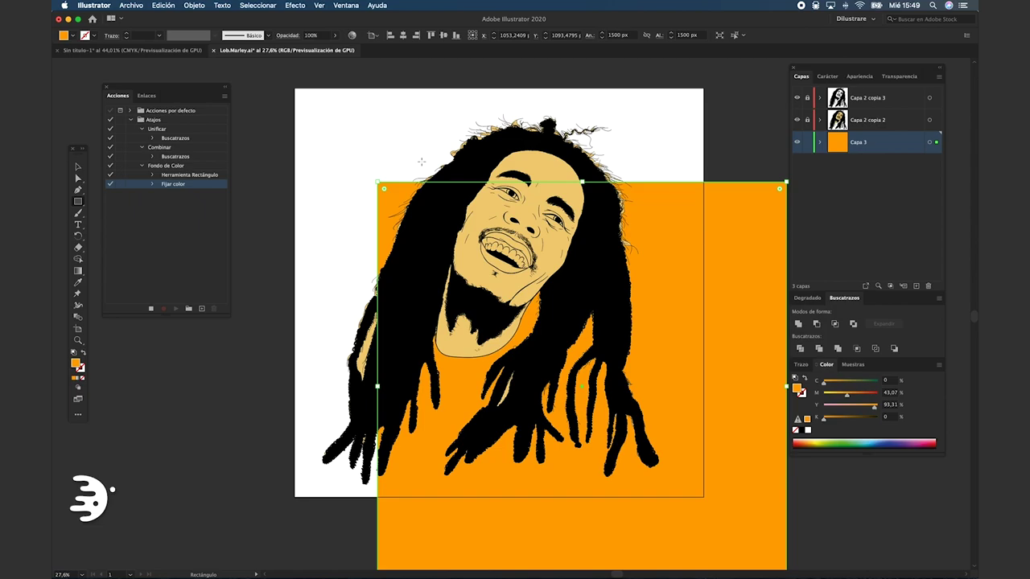
click(404, 36)
click(443, 36)
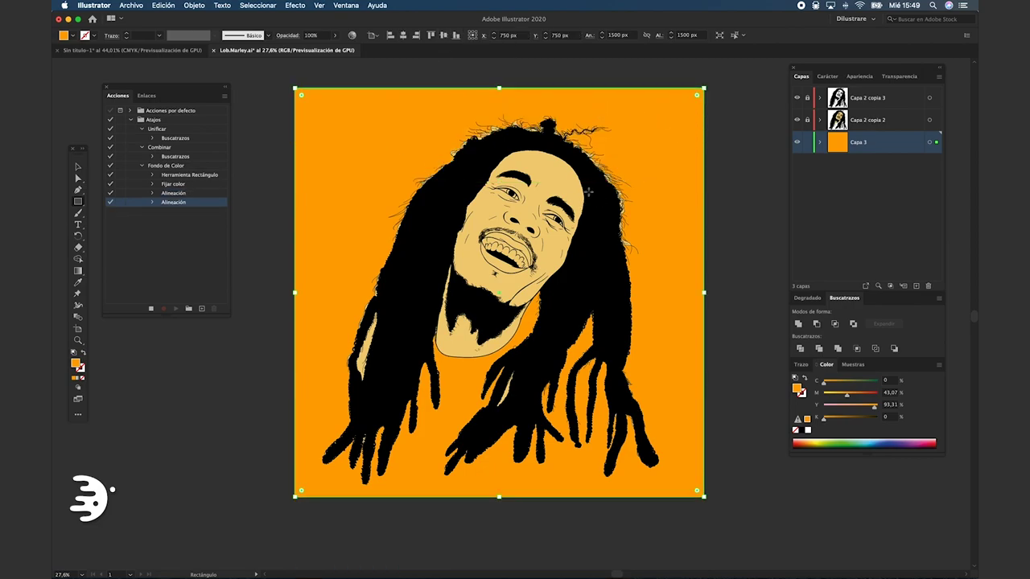
Step: Stop recording Fondo de Color, then select and delete the orange test rectangle
click(151, 308)
key(v)
click(217, 377)
key(shift+F4)
key(BackSpace)
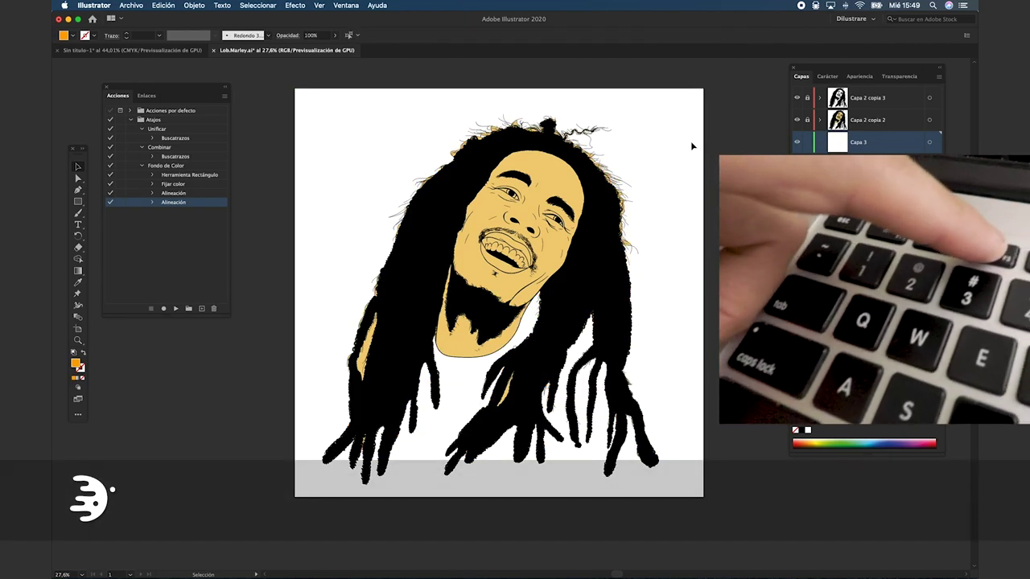
Step: Play Fondo de Color with F3 for an orange background, deselect, and unlock the portrait layer
key(F3)
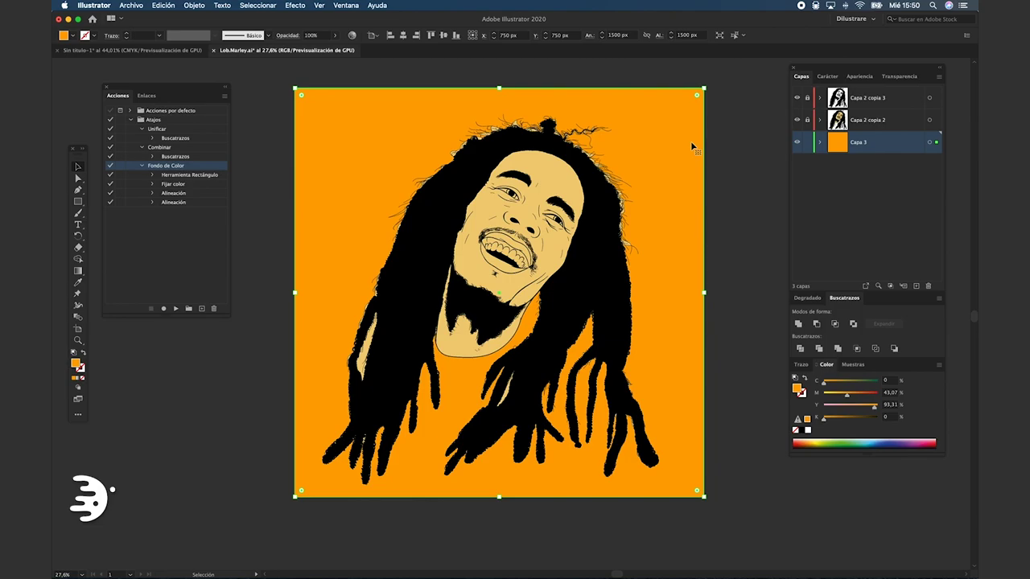
click(741, 105)
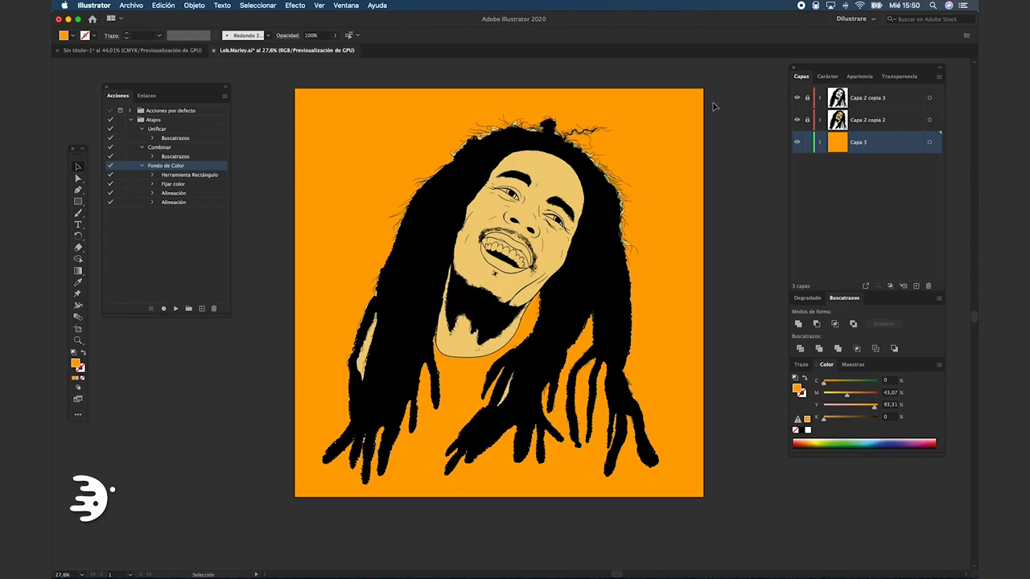
click(807, 120)
Step: Select layers Capa 2 copia 2 and Capa 3 and delete them, confirming with Sí
click(854, 120)
shift+click(882, 145)
click(927, 286)
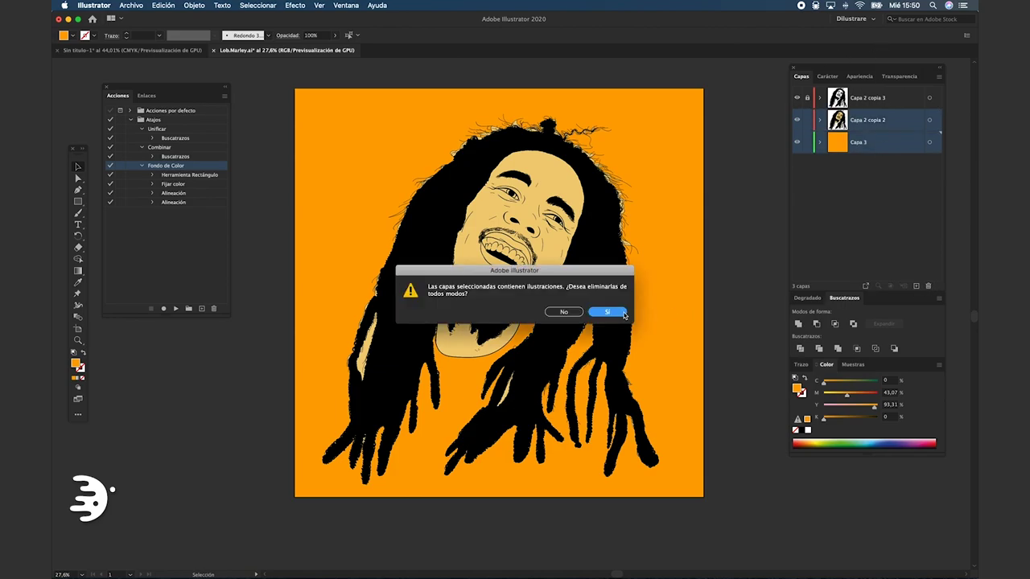
click(622, 314)
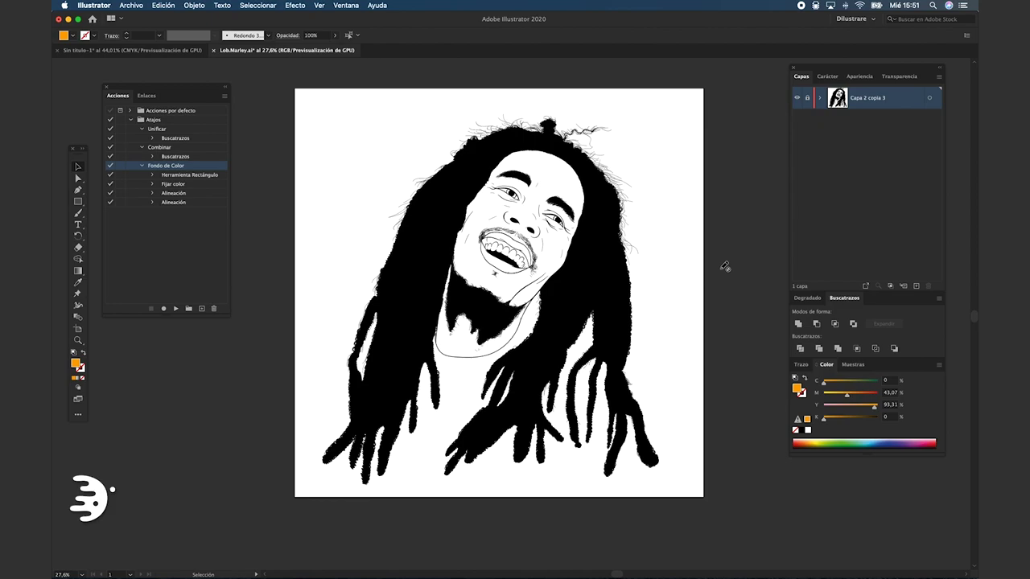
Step: Duplicate the line-art layer, merge the portrait's shapes, and clear the selection
mouse_move(724, 266)
mouse_down()
mouse_move(926, 287)
mouse_move(915, 285)
mouse_up()
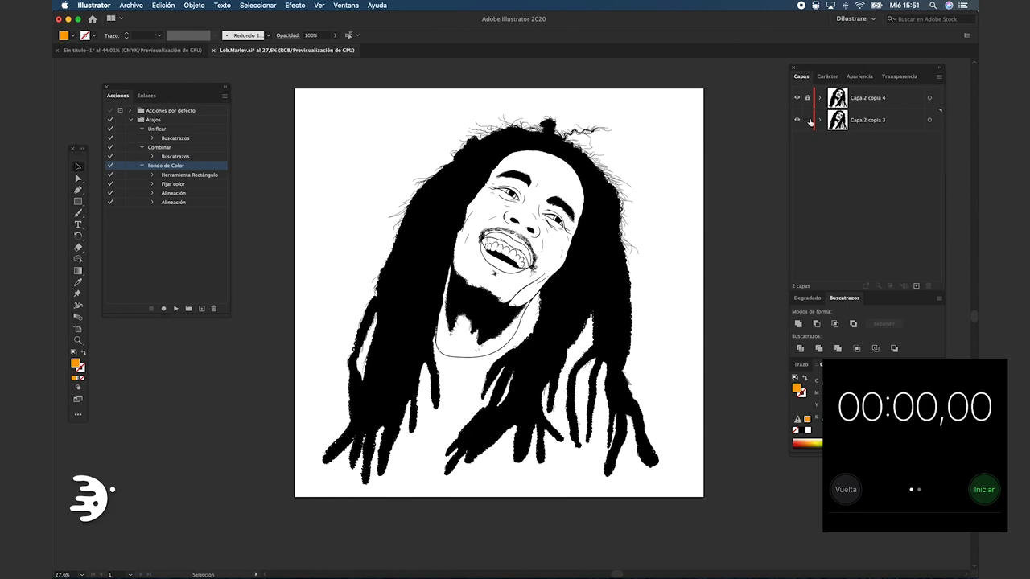
click(929, 120)
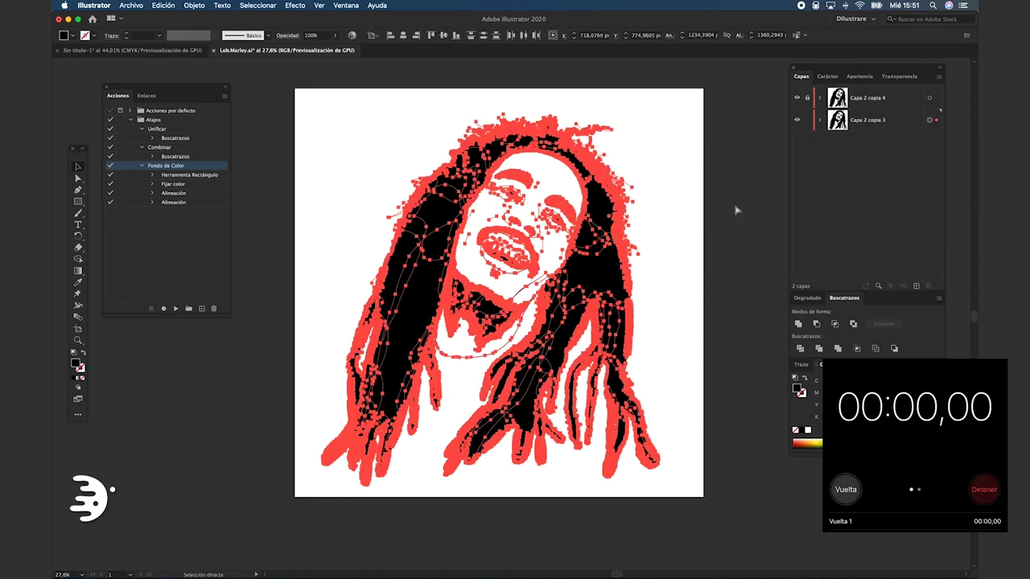
click(798, 323)
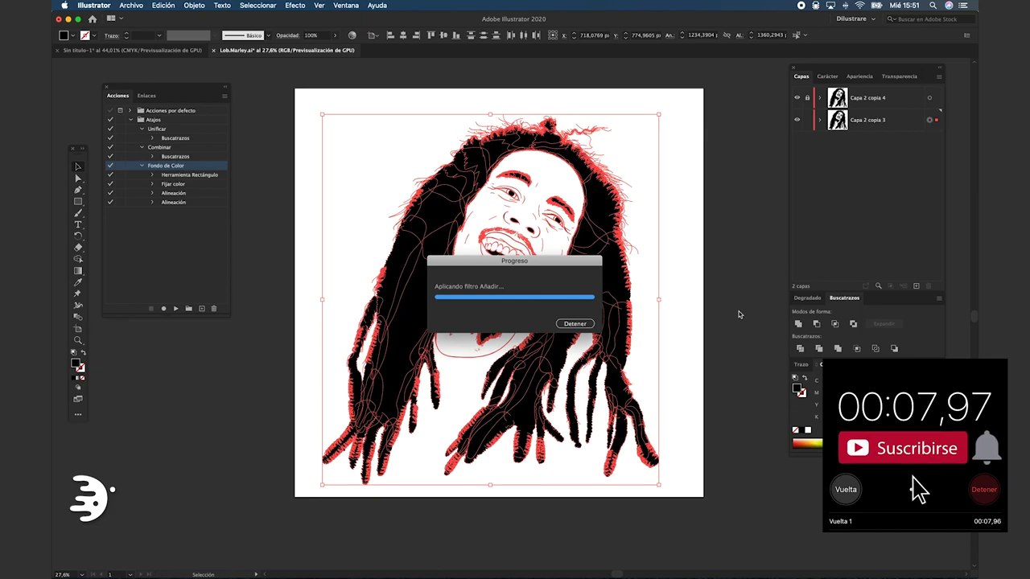
click(680, 276)
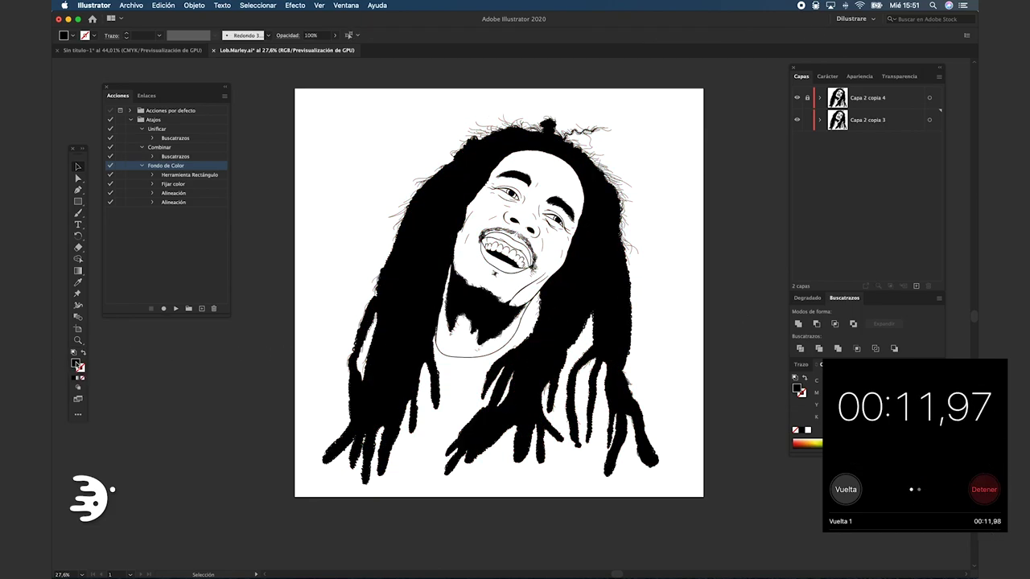
click(438, 239)
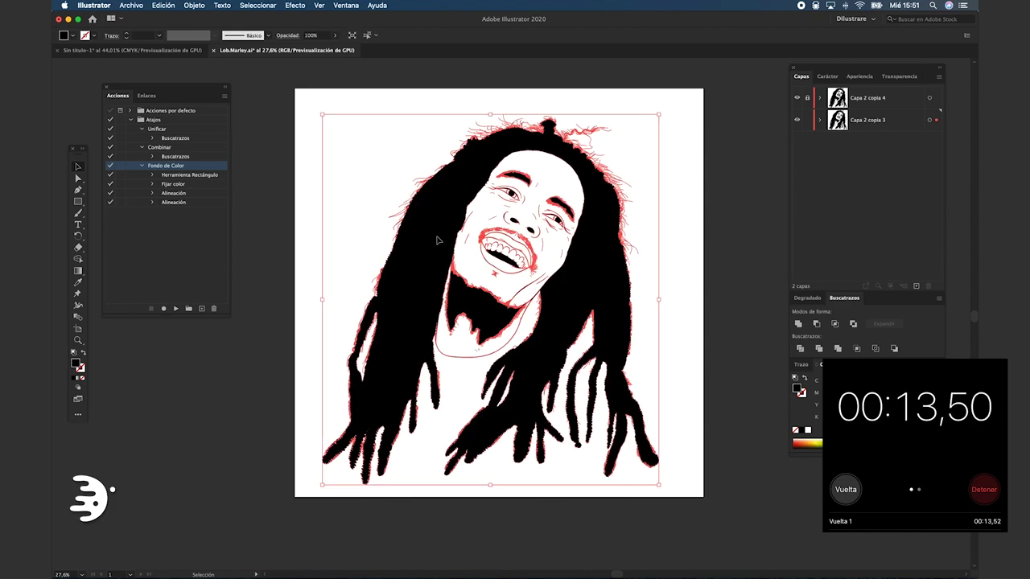
click(342, 306)
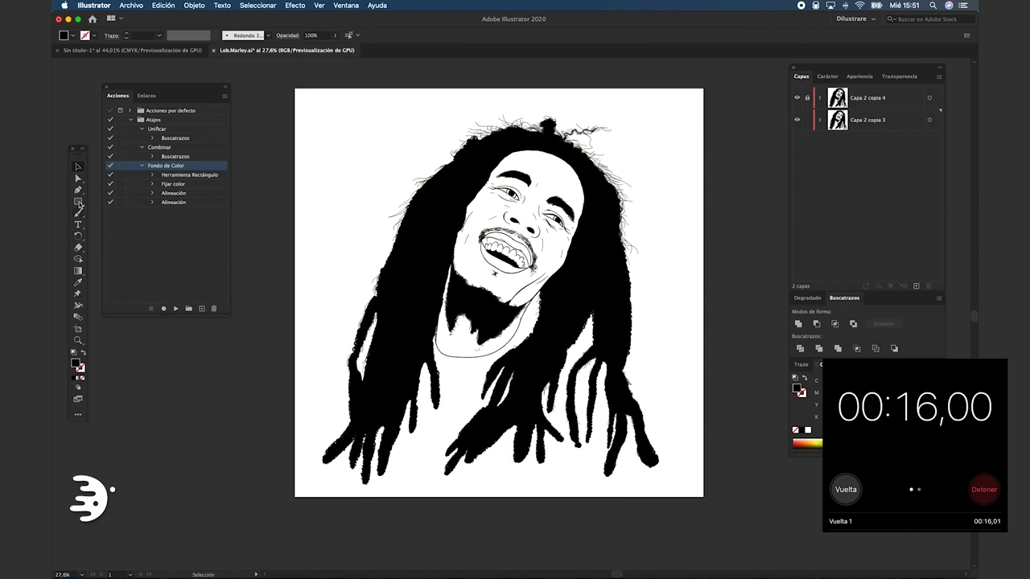
Step: Set the fill to bright orange and draw a rectangle covering the whole artboard
double_click(75, 362)
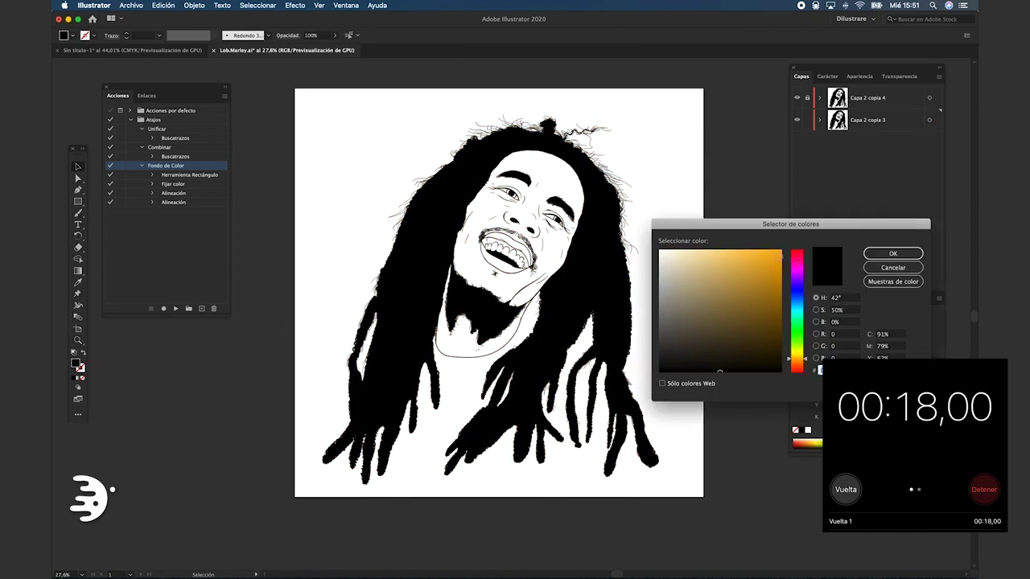
click(768, 251)
click(875, 252)
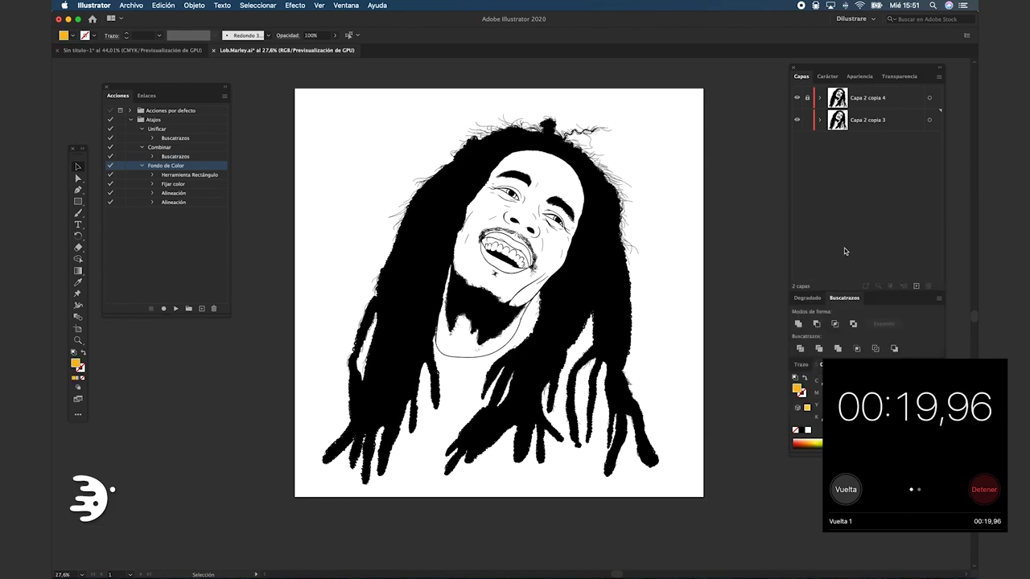
click(78, 201)
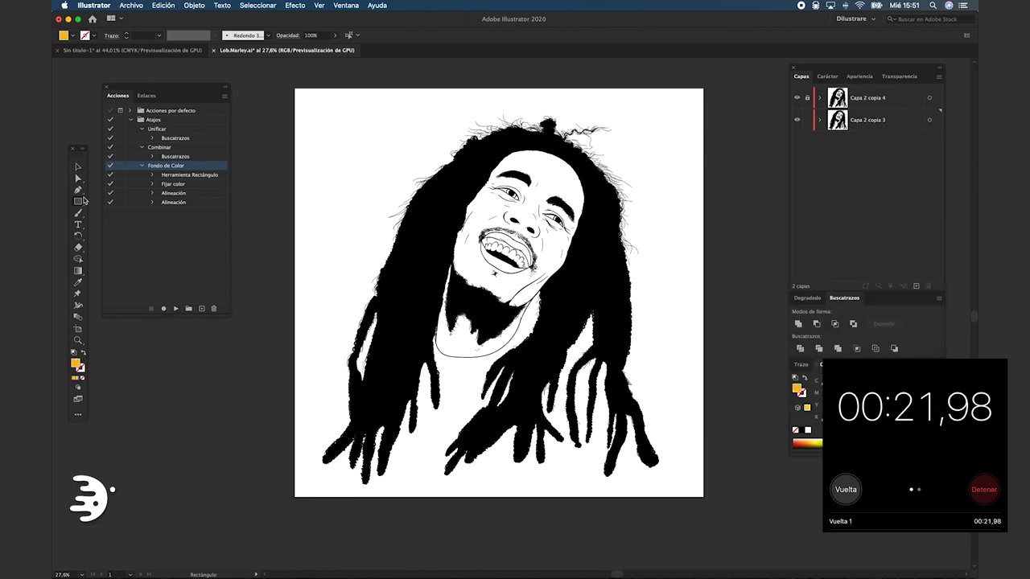
mouse_move(286, 84)
mouse_down()
mouse_move(683, 501)
mouse_move(706, 499)
mouse_up()
Step: Select all, merge the artwork with the orange rectangle via F2, then ungroup it
key(v)
key(ctrl+a)
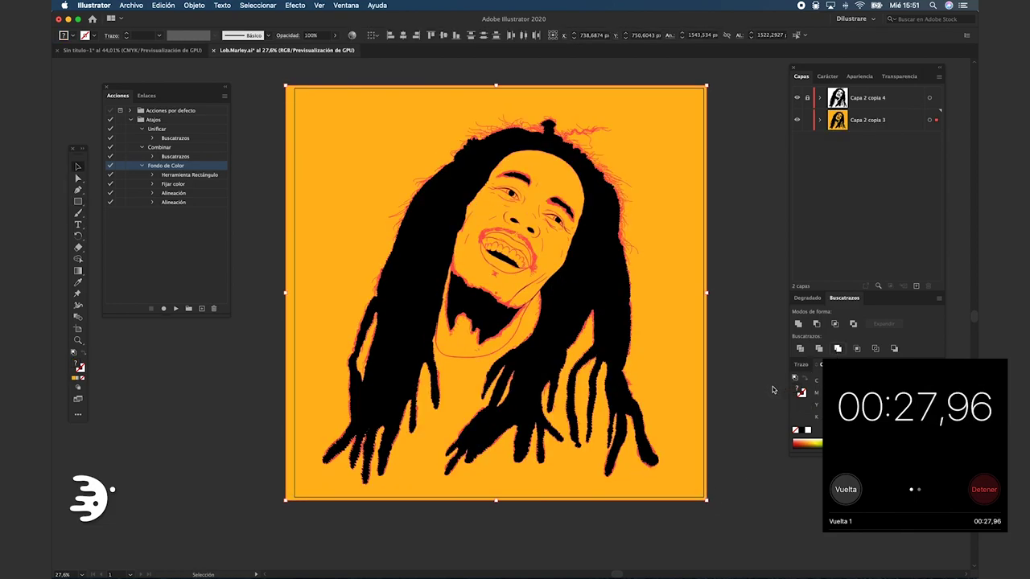
key(F2)
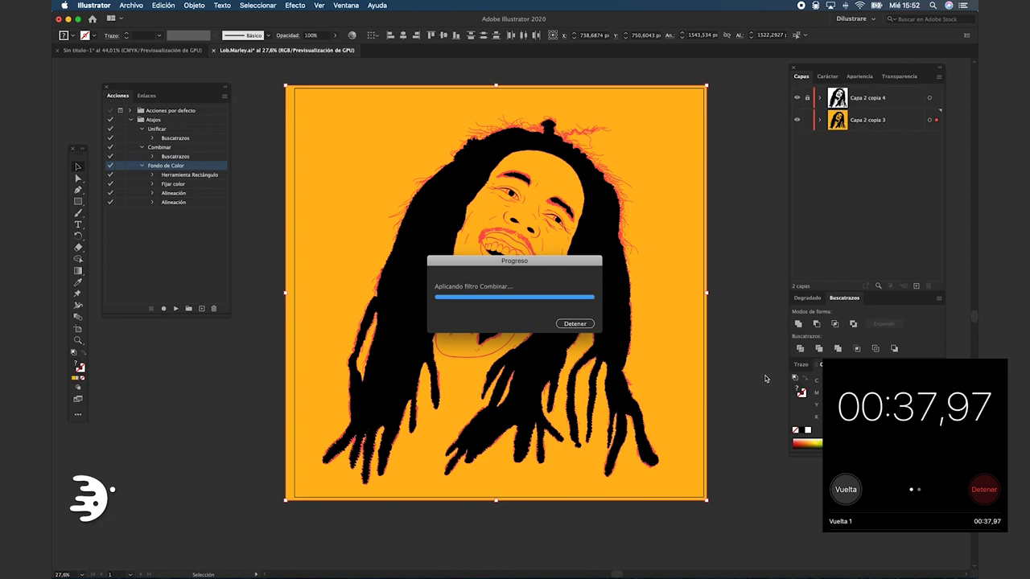
right_click(687, 325)
click(715, 404)
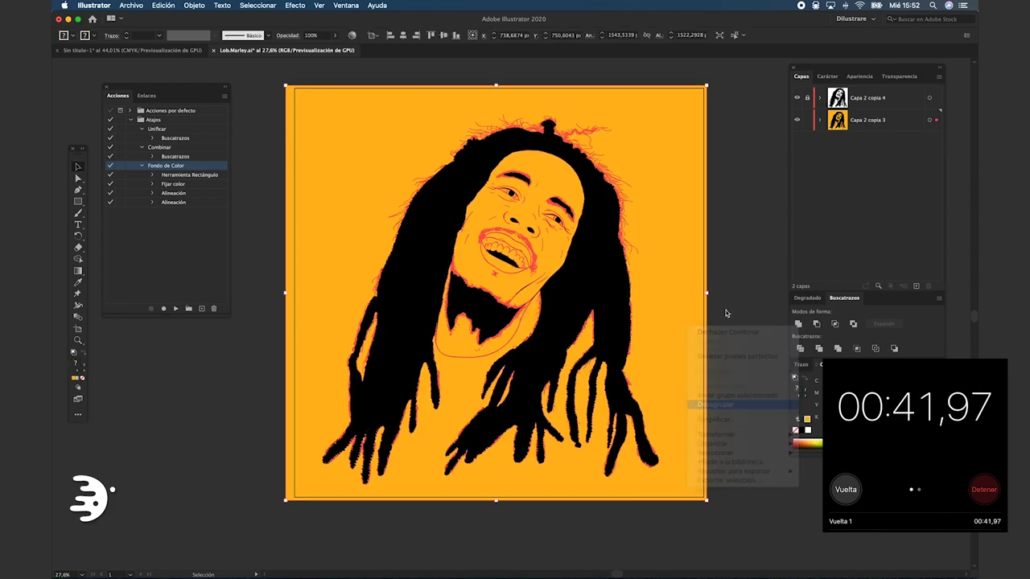
click(671, 328)
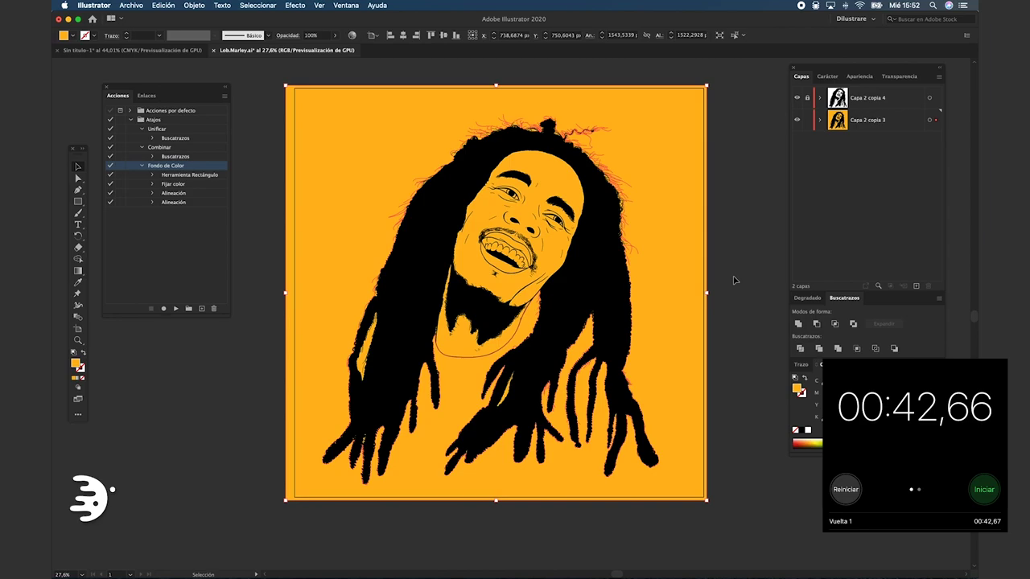
click(734, 238)
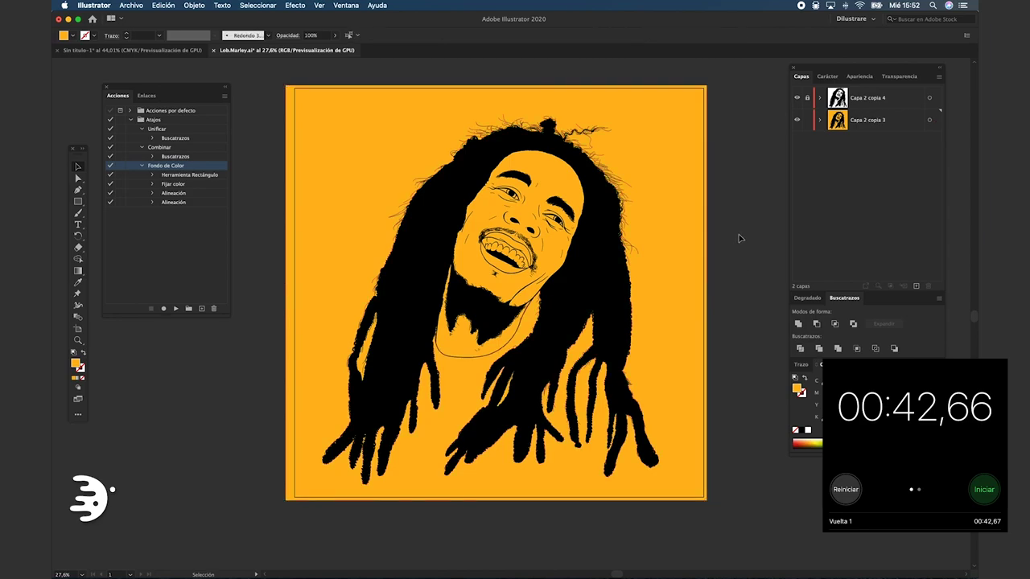
Step: Delete layer Capa 2 copia 3, lock Capa 2 copia 4, and duplicate it as Capa 2 copia 5
click(658, 140)
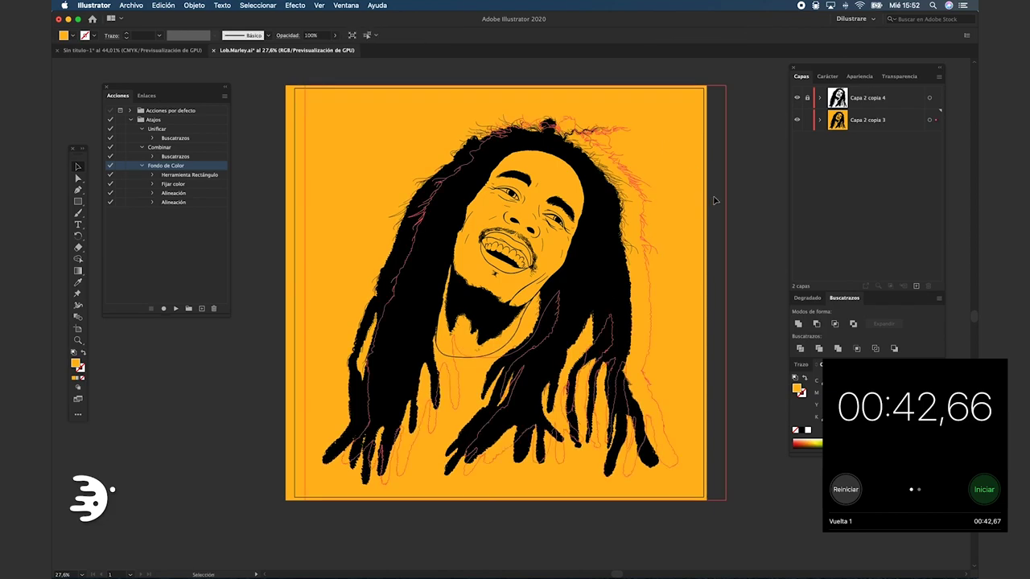
click(733, 210)
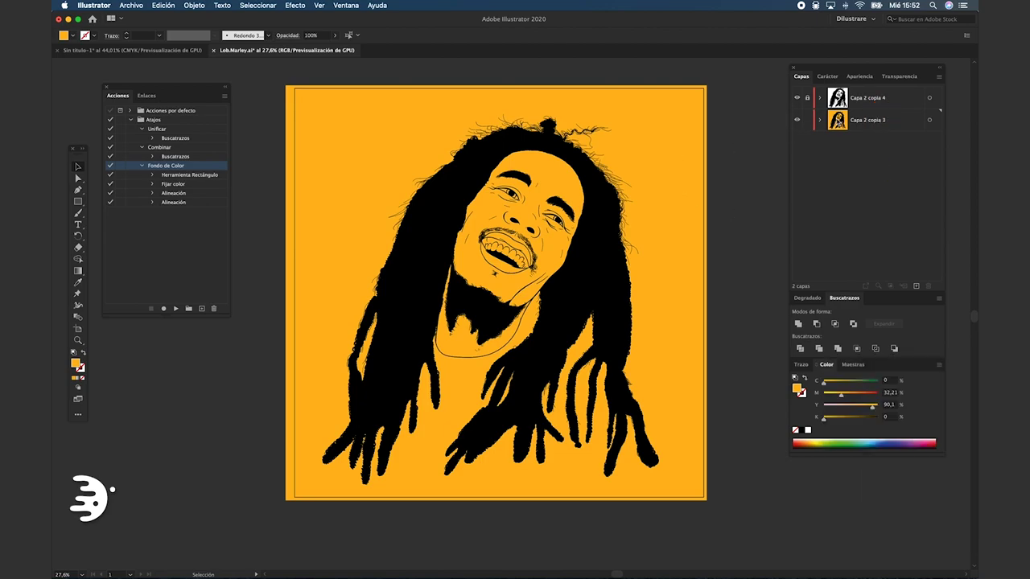
click(838, 123)
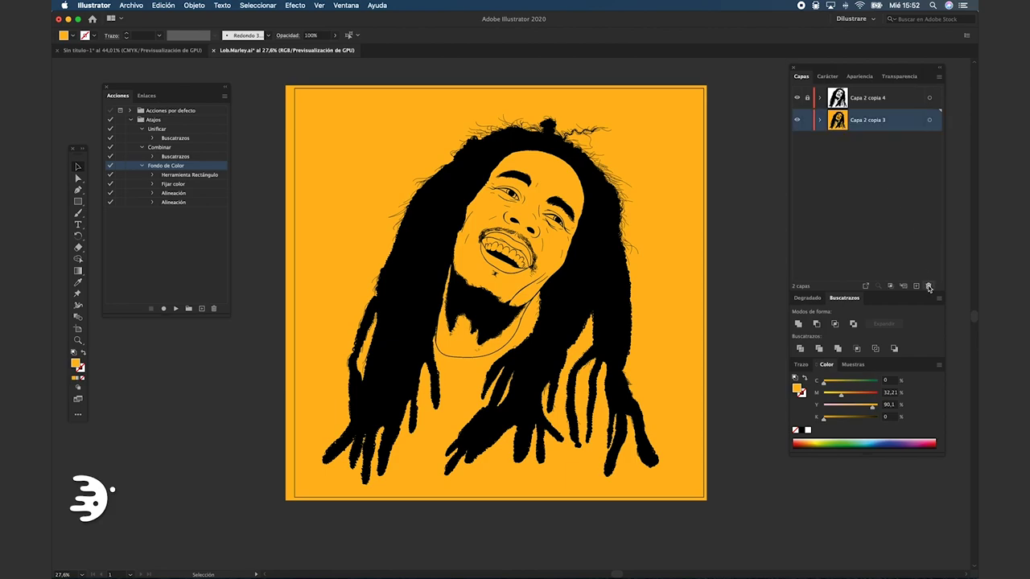
click(929, 286)
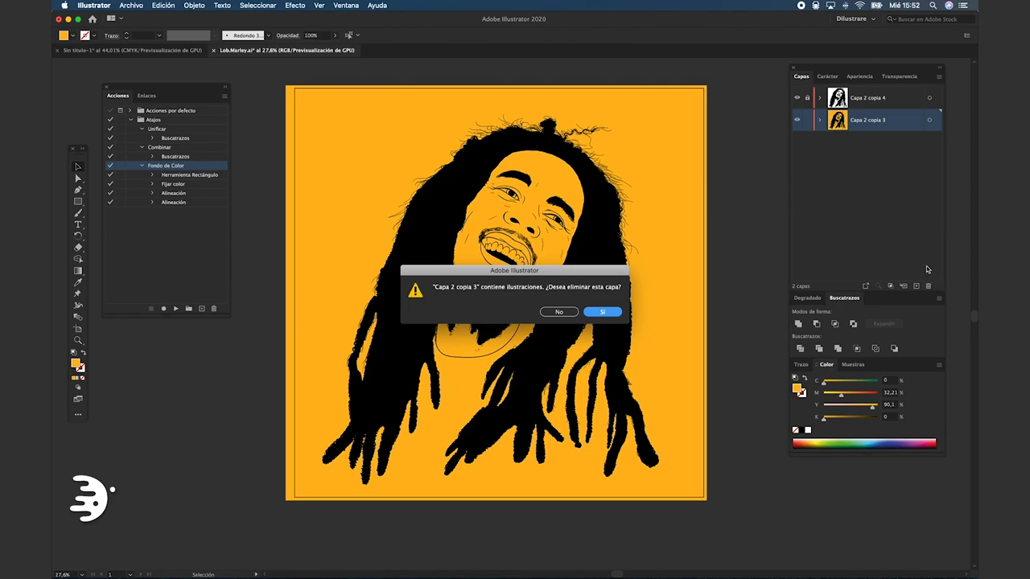
click(594, 313)
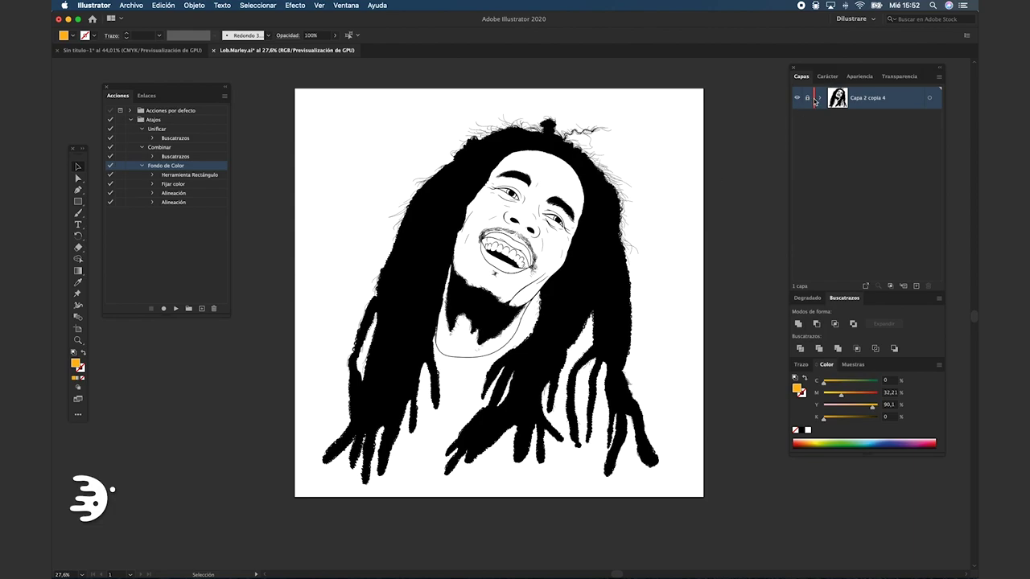
click(807, 98)
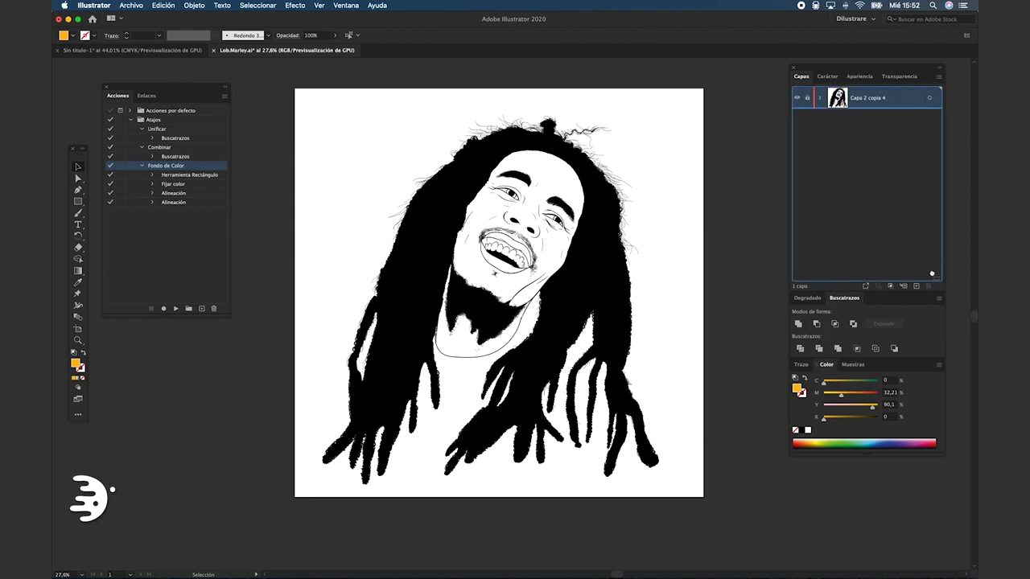
drag(922, 288, 917, 287)
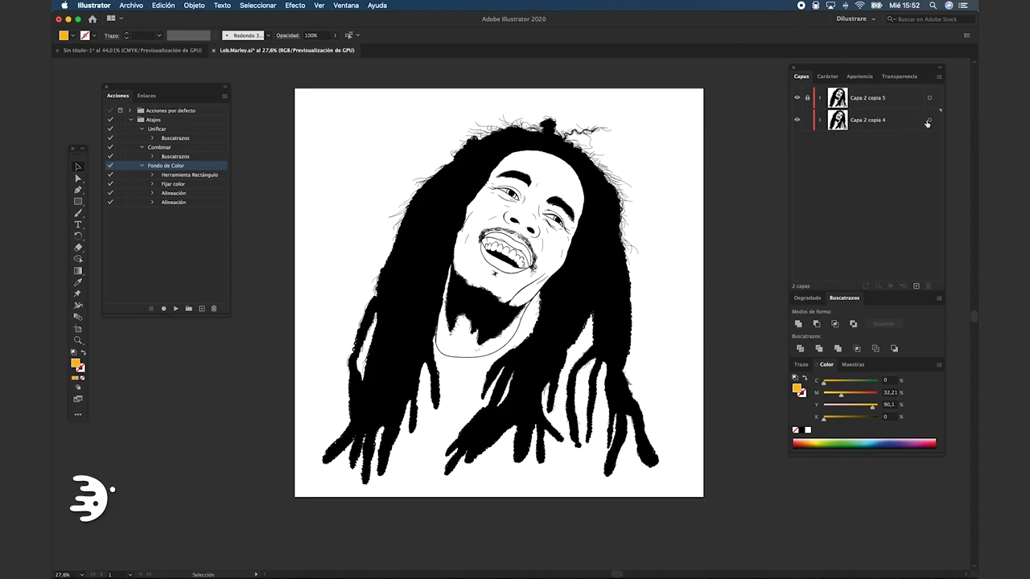
Step: Target all artwork on Capa 2 copia 4 and browse the Object menu without choosing anything
click(929, 120)
click(194, 5)
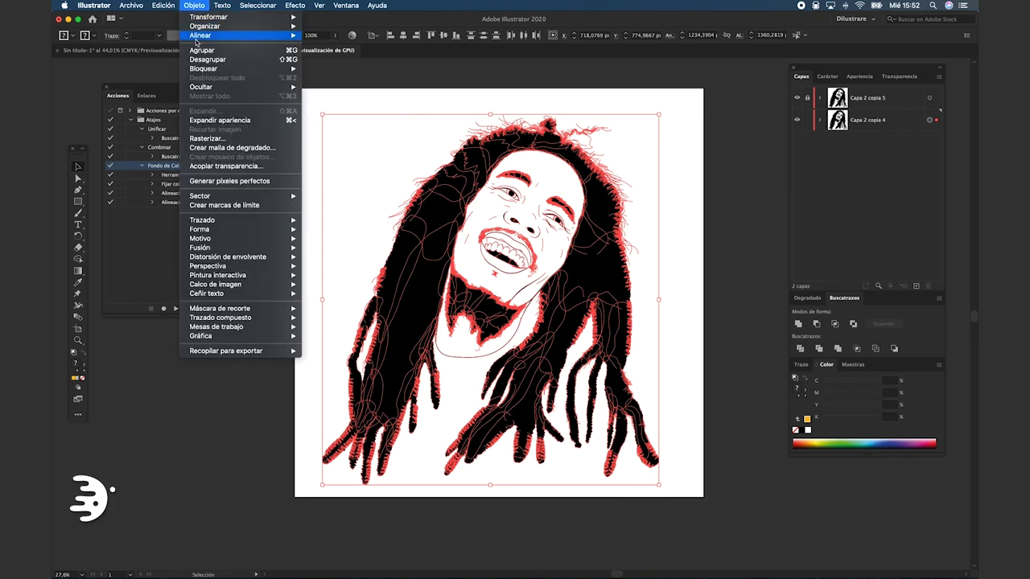
click(219, 120)
click(194, 5)
key(Escape)
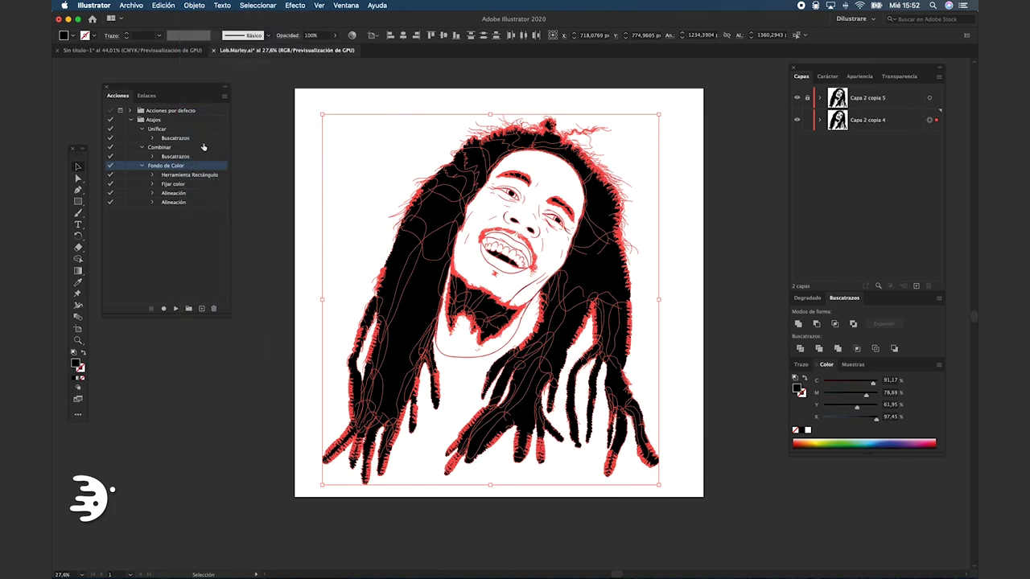
Step: Create action VariosIlustracion on F4, start recording, and apply Pathfinder Unite to the portrait
click(201, 308)
text(VariosIlusta)
key(BackSpace)
text(racion)
click(265, 311)
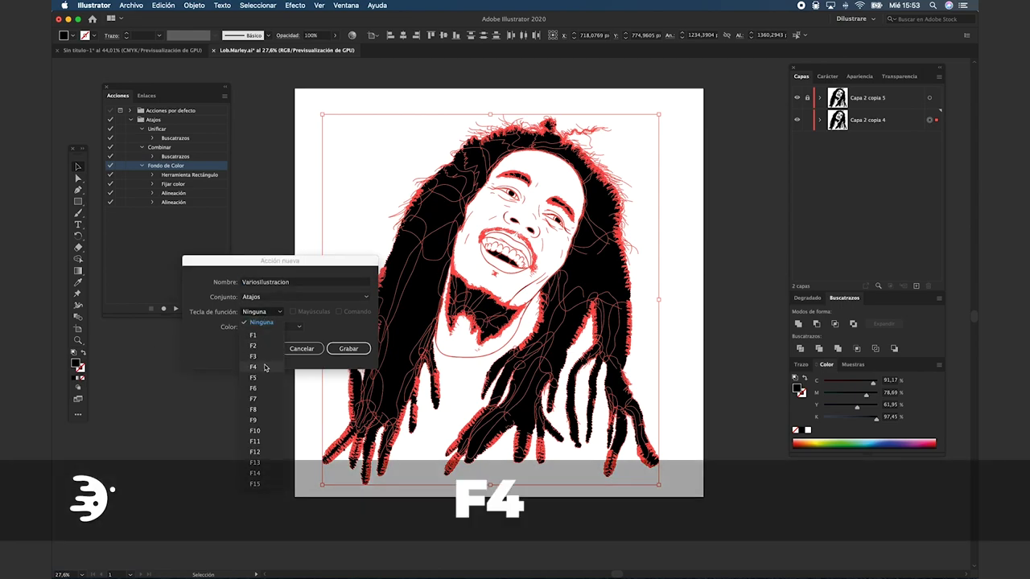
click(265, 367)
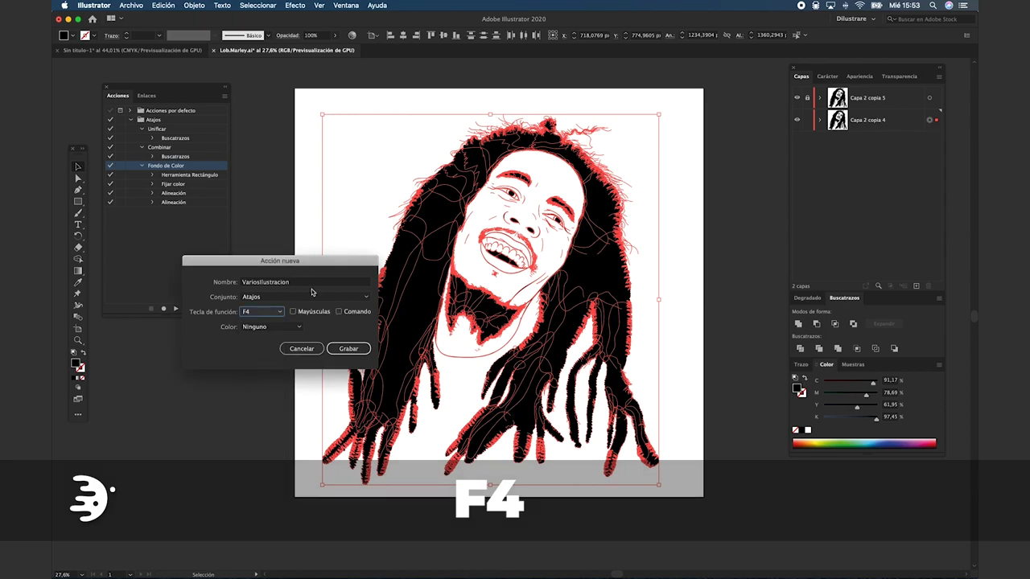
click(362, 350)
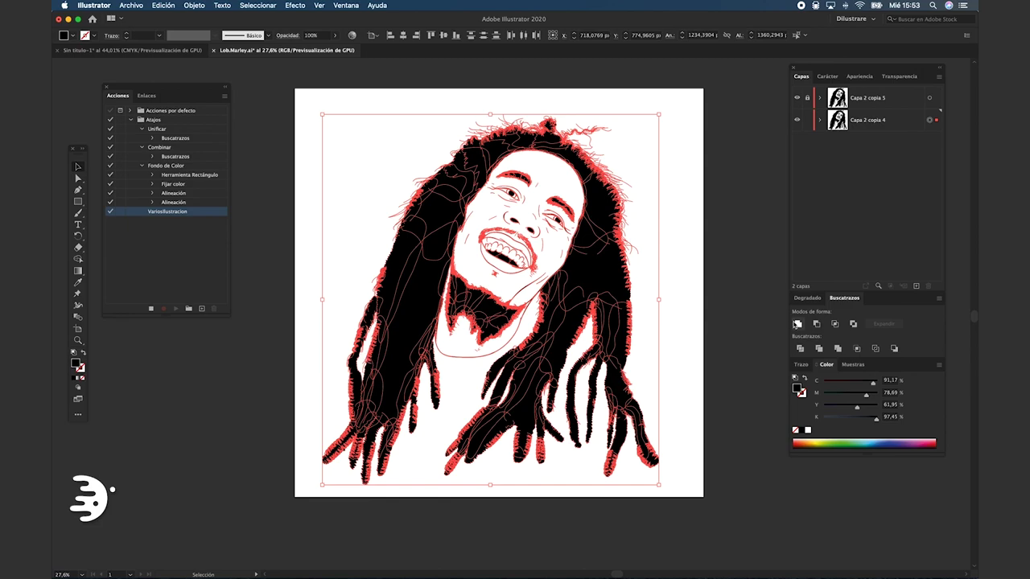
click(798, 323)
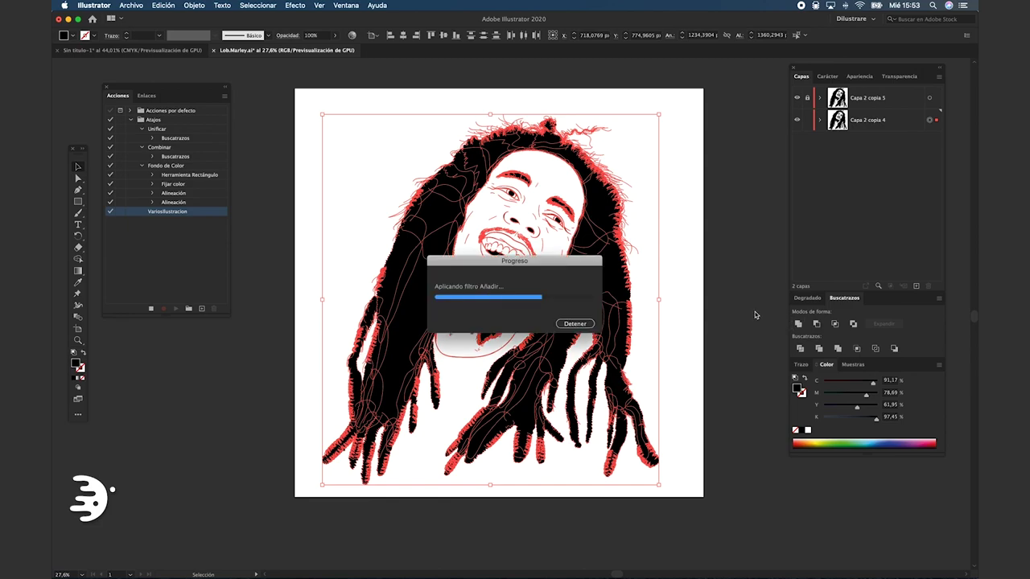
Step: Draw a 1700 × 1700 px rectangle using the Rectangle tool's exact-size dialog
click(78, 201)
key(super+shift+a)
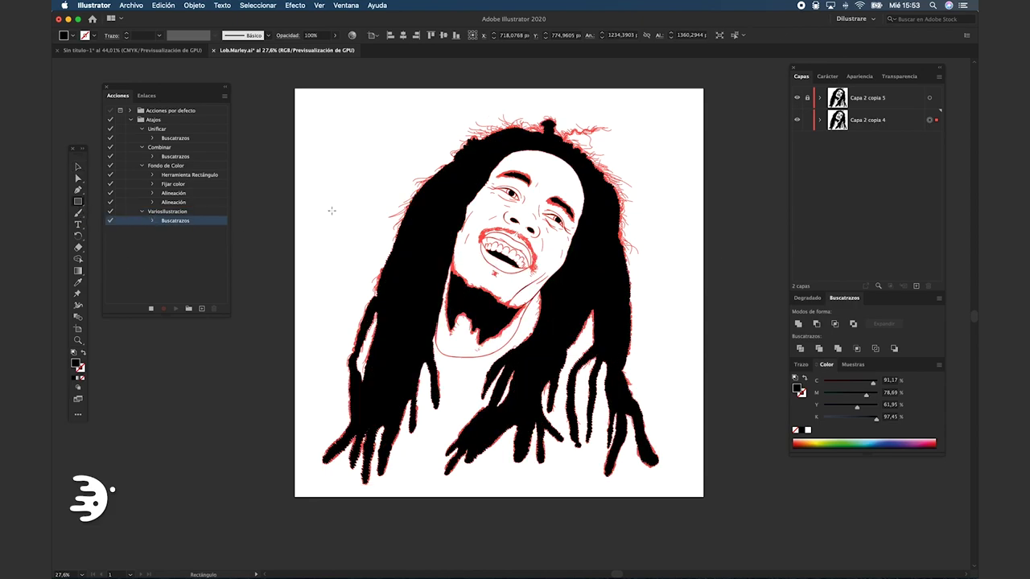
click(330, 211)
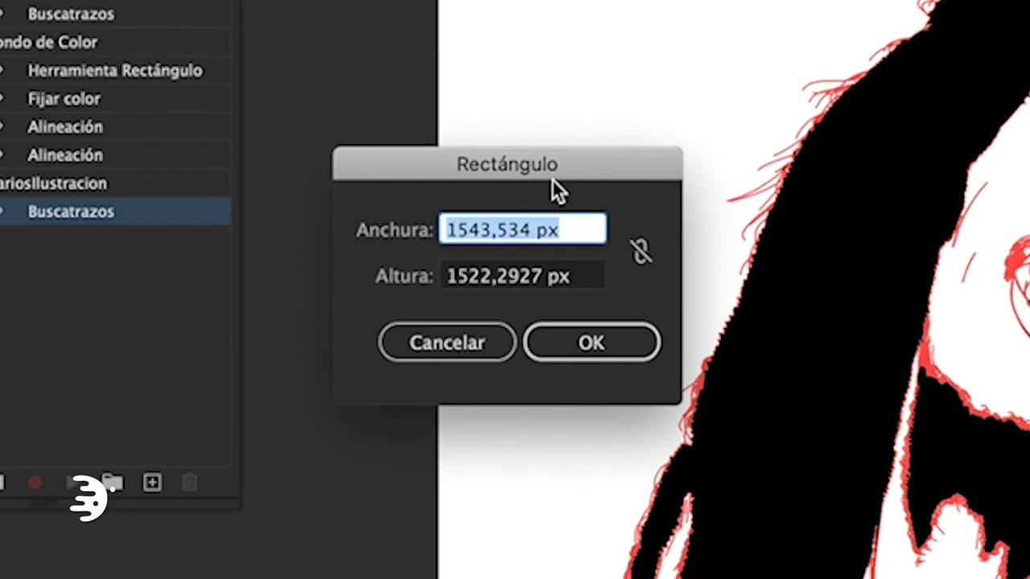
text(1700<)
key(BackSpace)
key(Tab)
text(1700)
key(Tab)
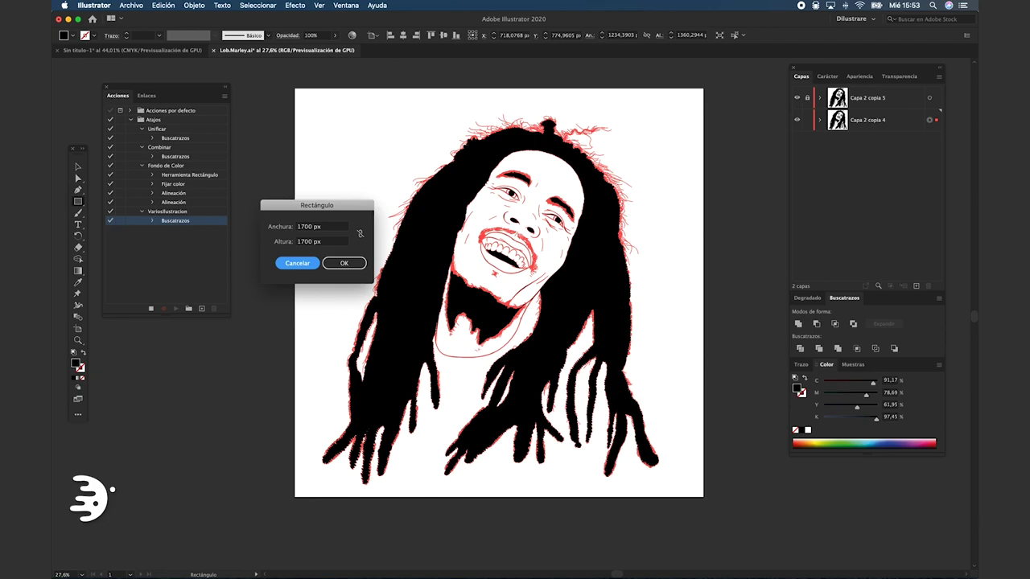
click(342, 262)
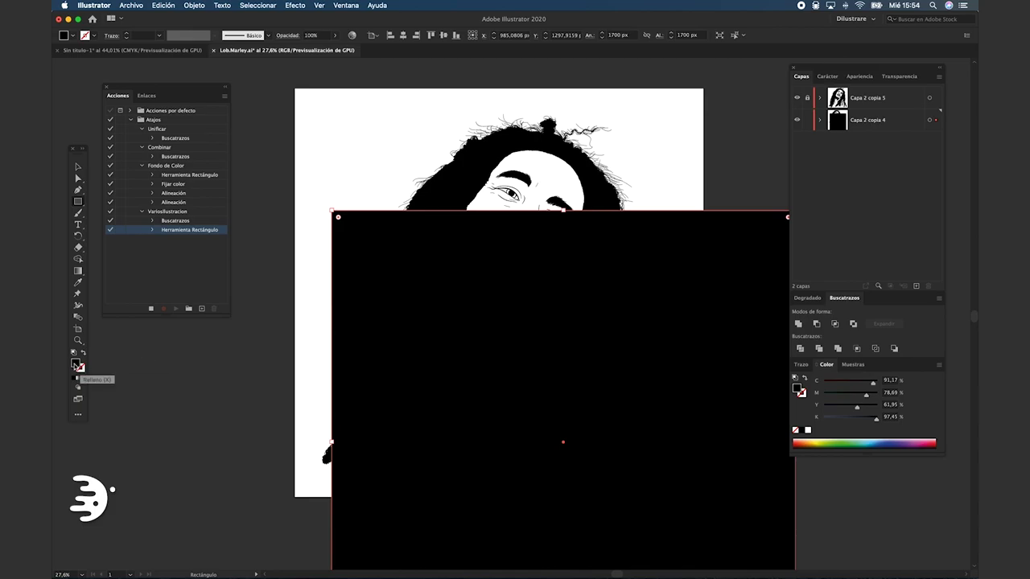
Step: Fill the rectangle with ffbb7d peach and centre it horizontally and vertically
double_click(77, 363)
text(ffbb7d)
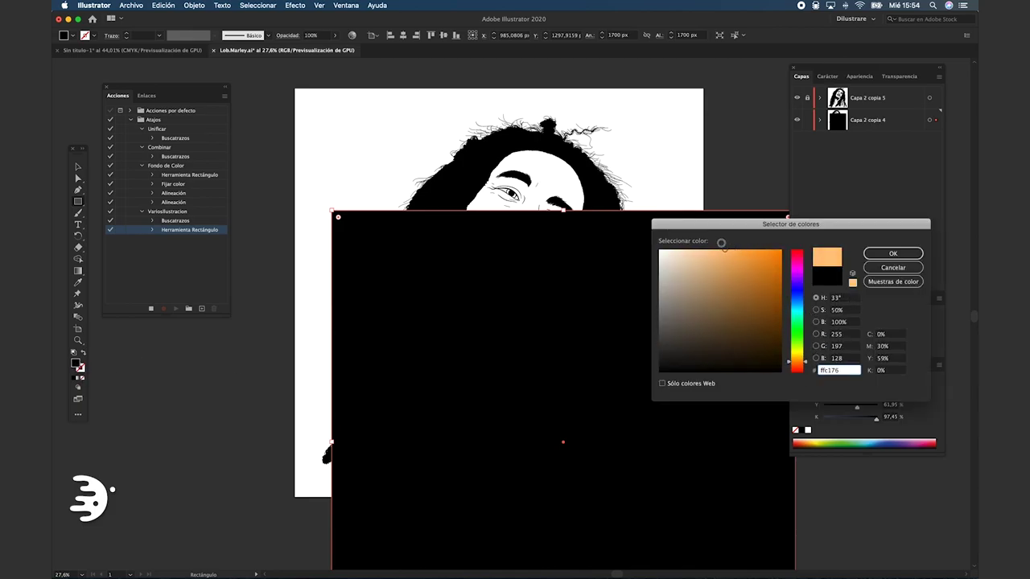
click(895, 254)
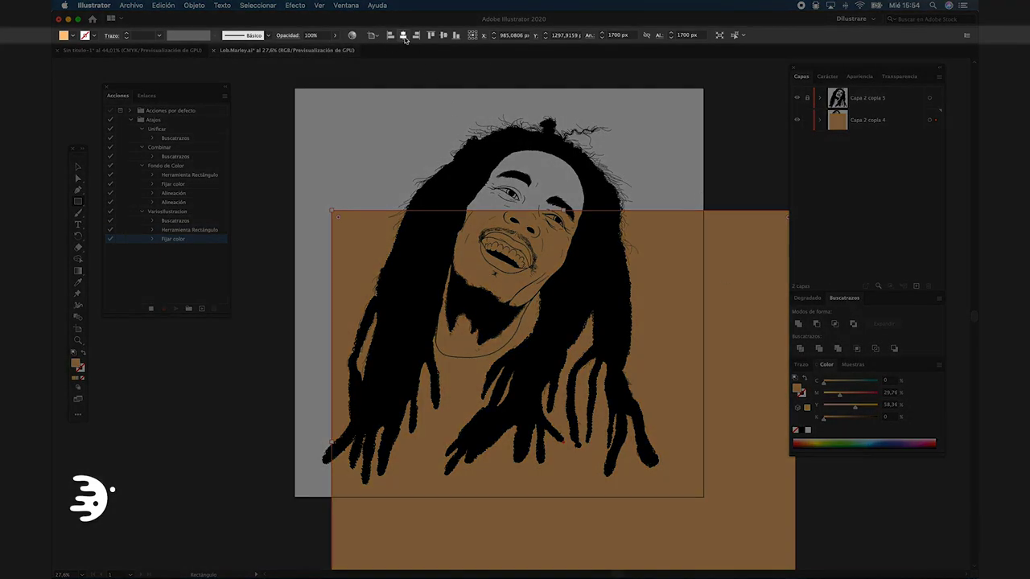
click(402, 35)
click(444, 35)
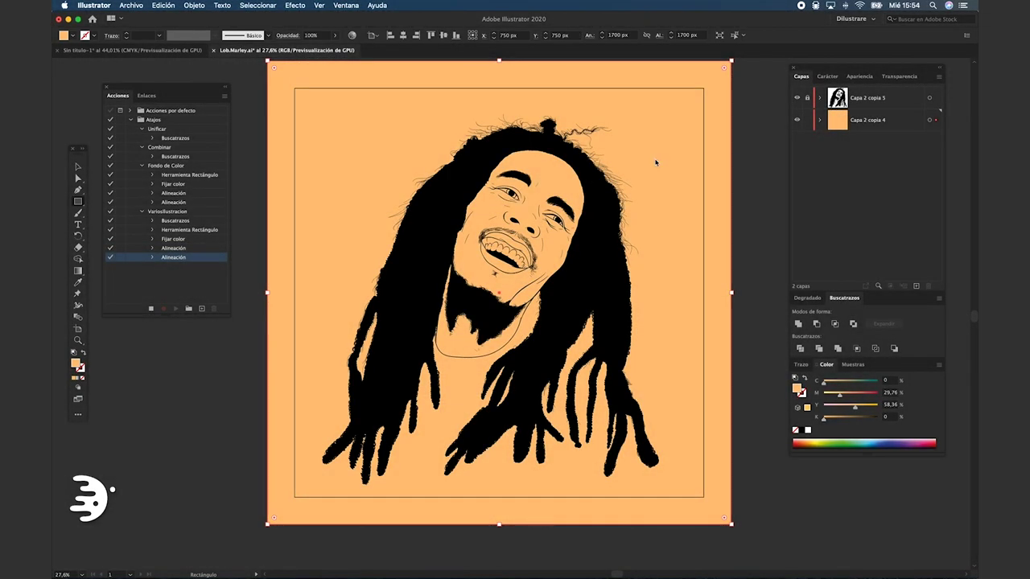
Step: Send the peach rectangle backward behind the portrait with Organizar
right_click(655, 162)
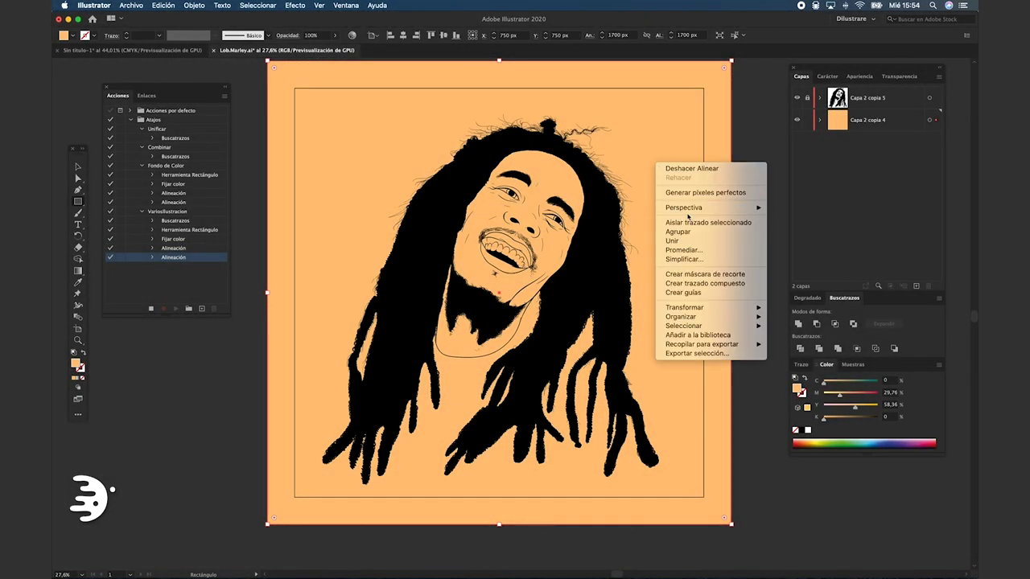
mouse_move(707, 316)
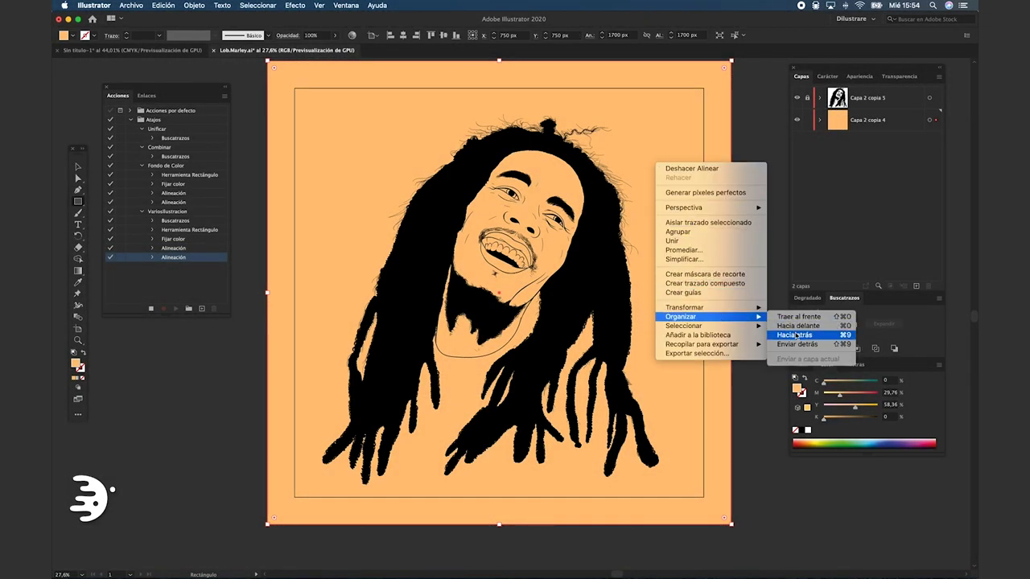
click(796, 335)
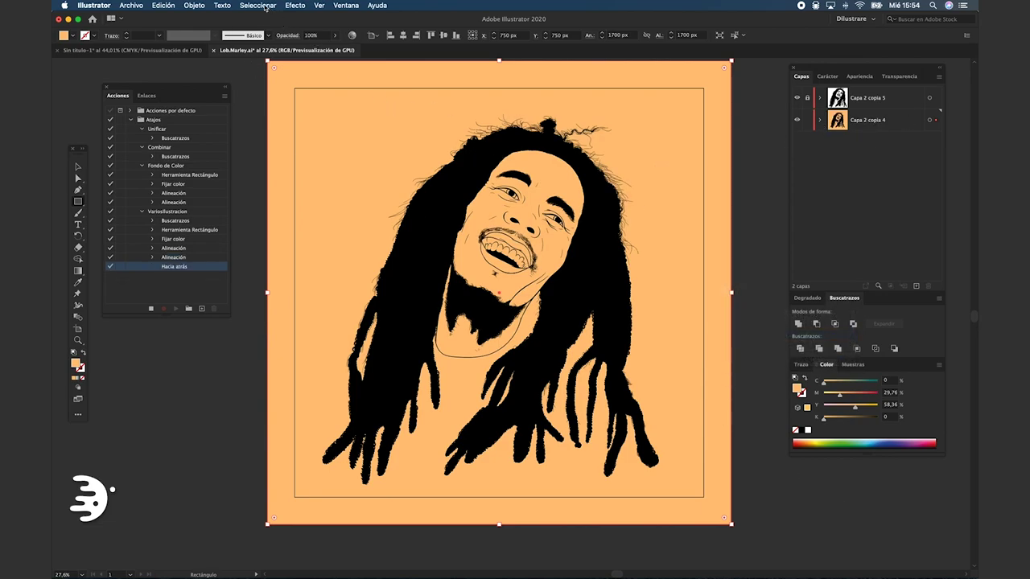
click(266, 7)
Step: Select all, merge the portrait with the peach background, and ungroup the result
click(268, 17)
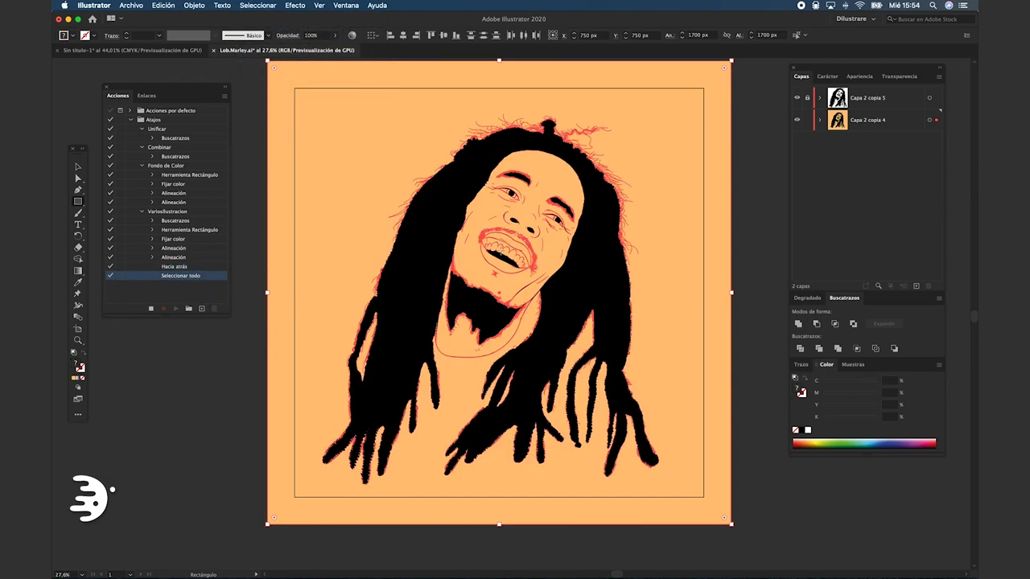
click(837, 348)
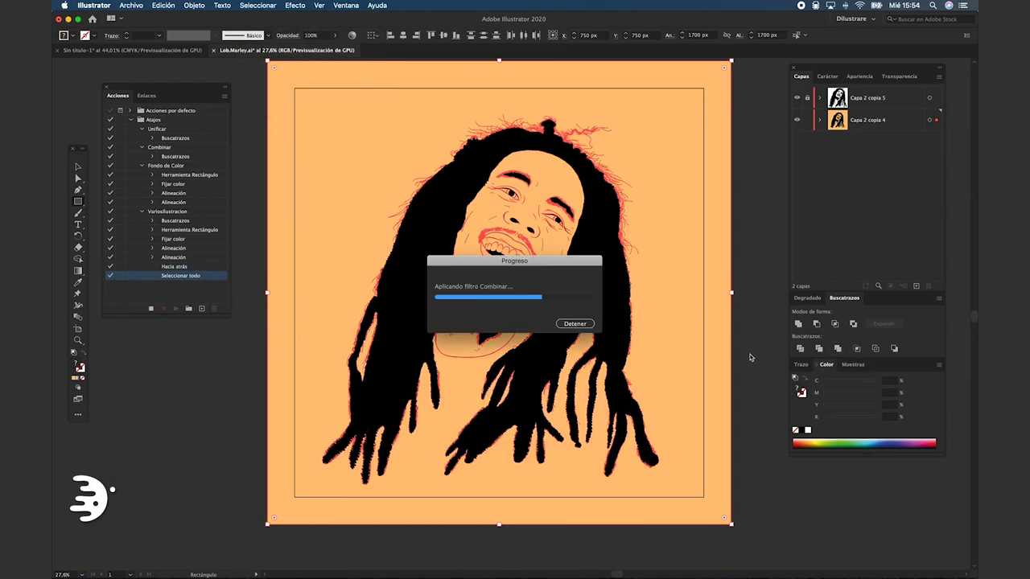
right_click(662, 178)
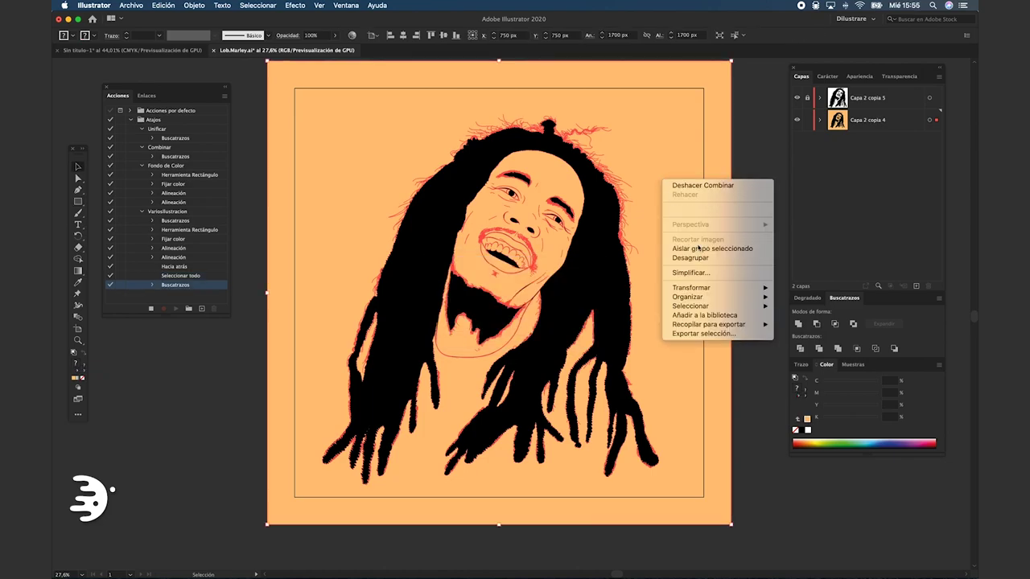
click(712, 257)
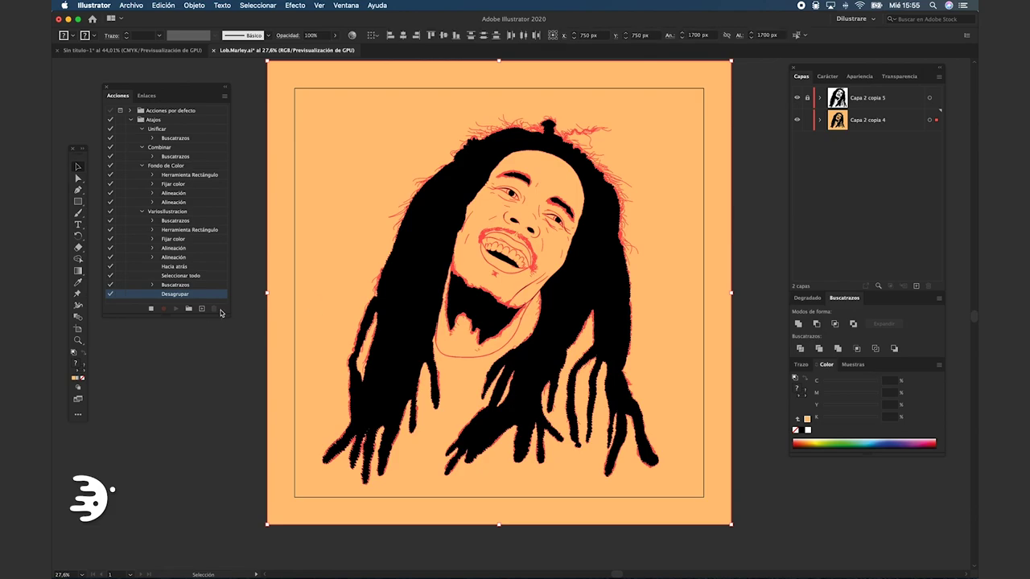
Step: Stop recording, deselect, and collapse the Fondo de Color, Combinar and Unificar actions
click(150, 310)
click(177, 375)
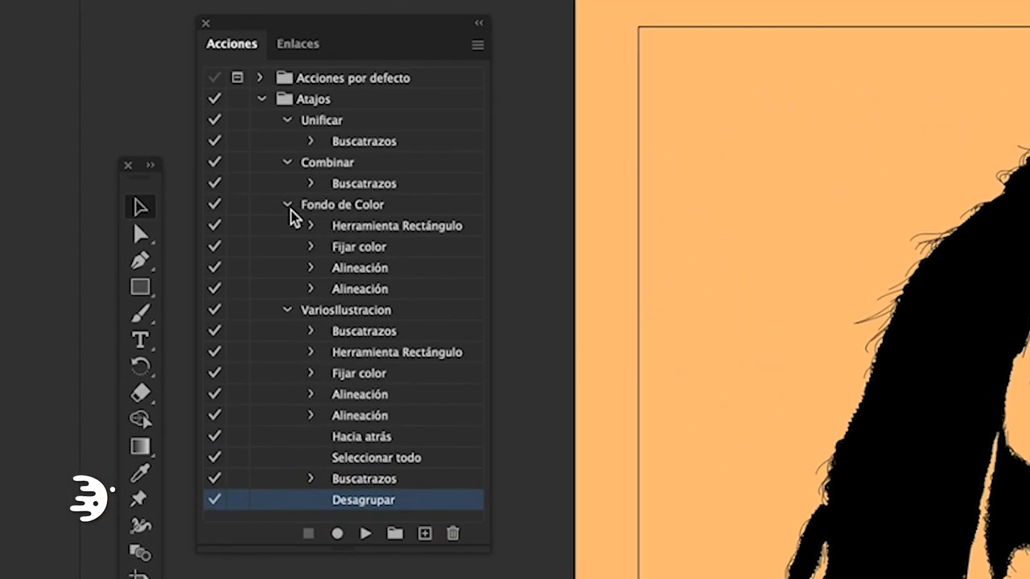
click(287, 204)
click(287, 162)
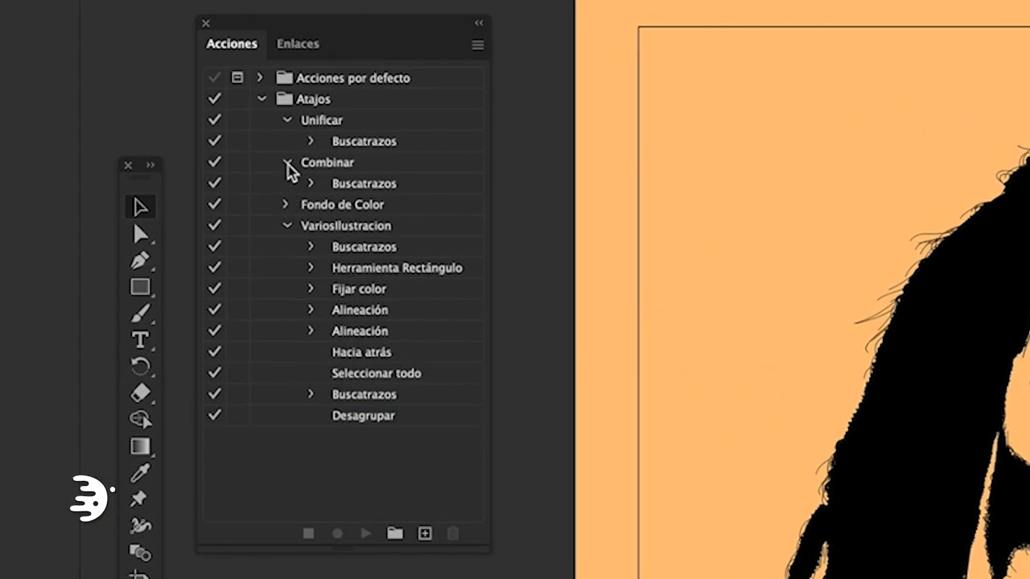
click(287, 120)
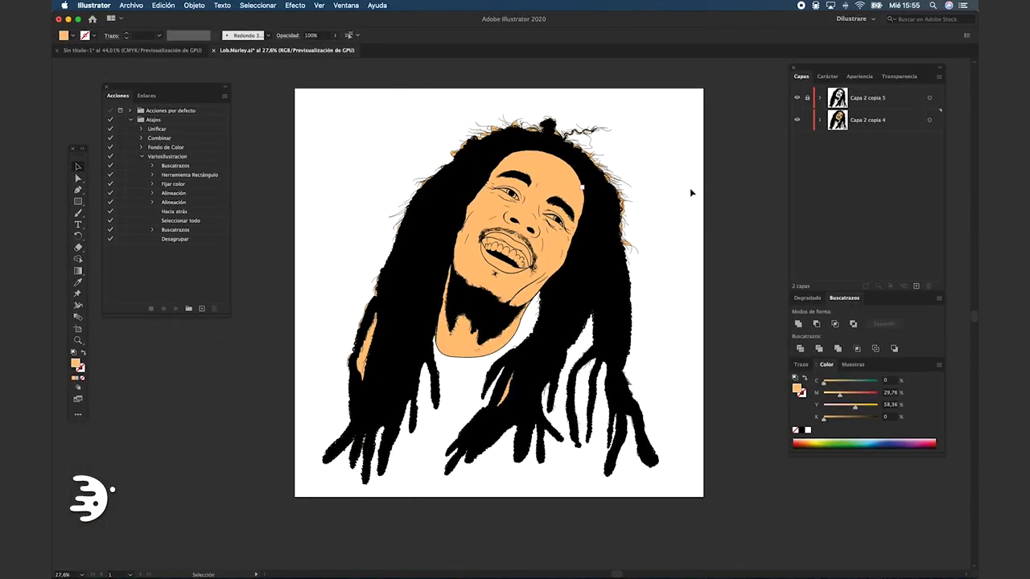
Step: Delete layer Capa 2 copia 4, duplicate Capa 2 copia 5, select its artwork and press F1
click(859, 125)
click(927, 285)
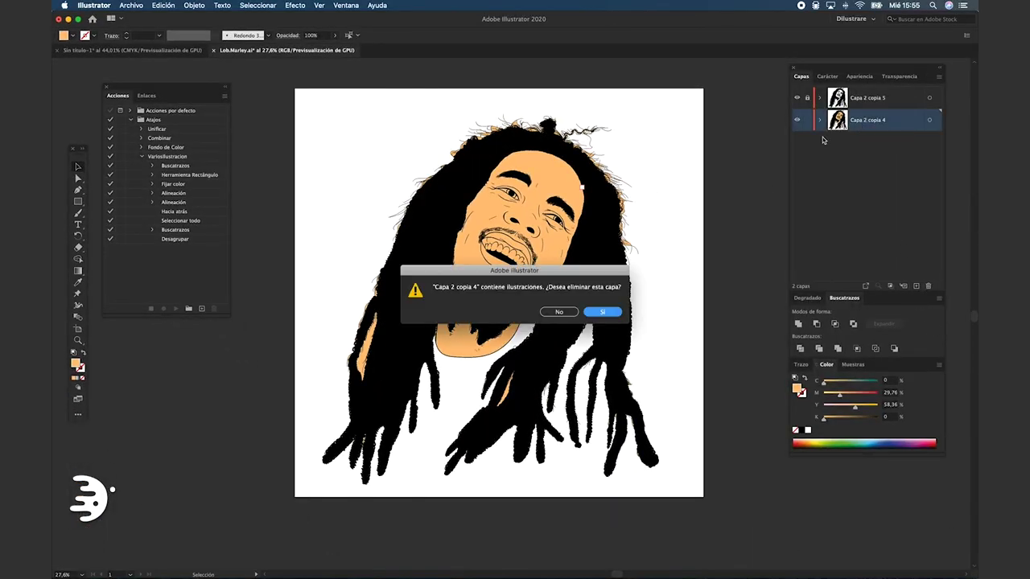
click(616, 314)
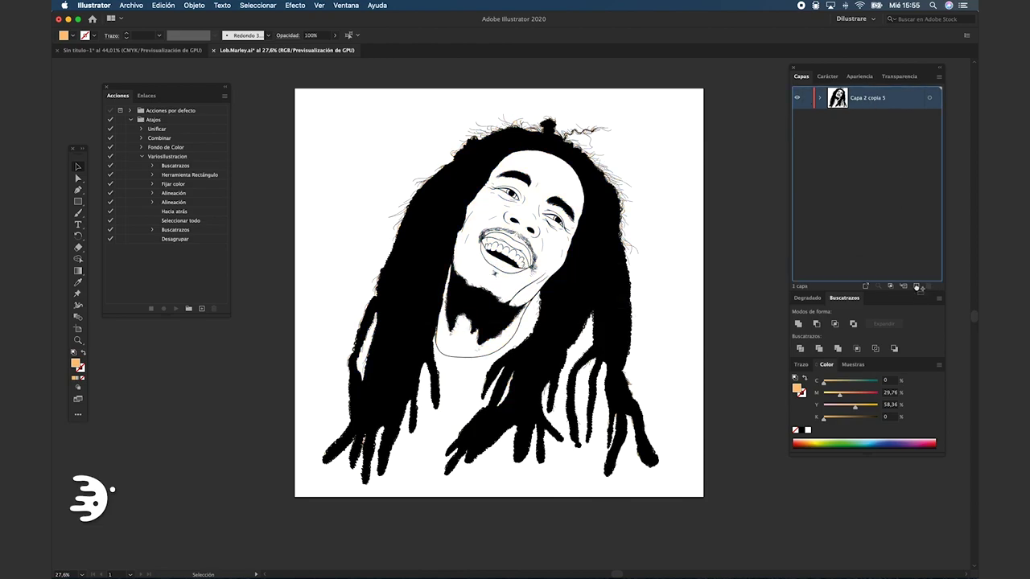
click(917, 286)
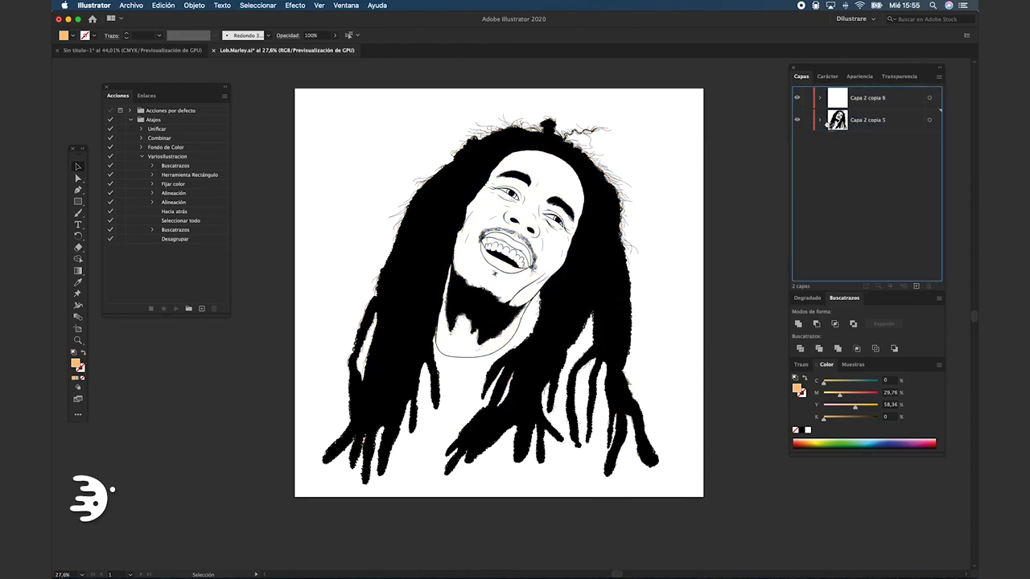
click(929, 120)
key(F1)
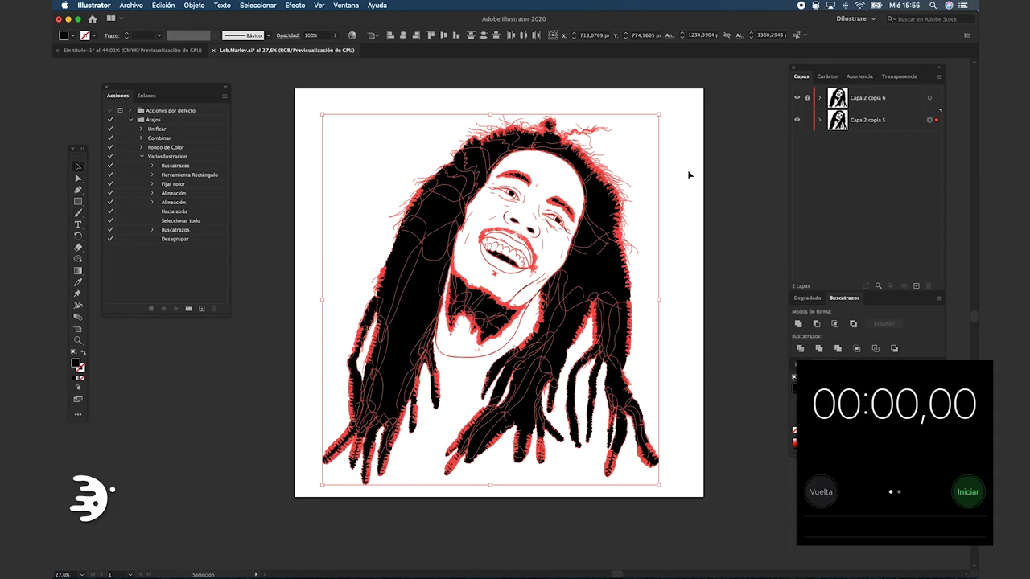
Step: Replay the skin-tone action on the Bob Marley portrait, nudging the orange background to check it, then restore it
key(F2)
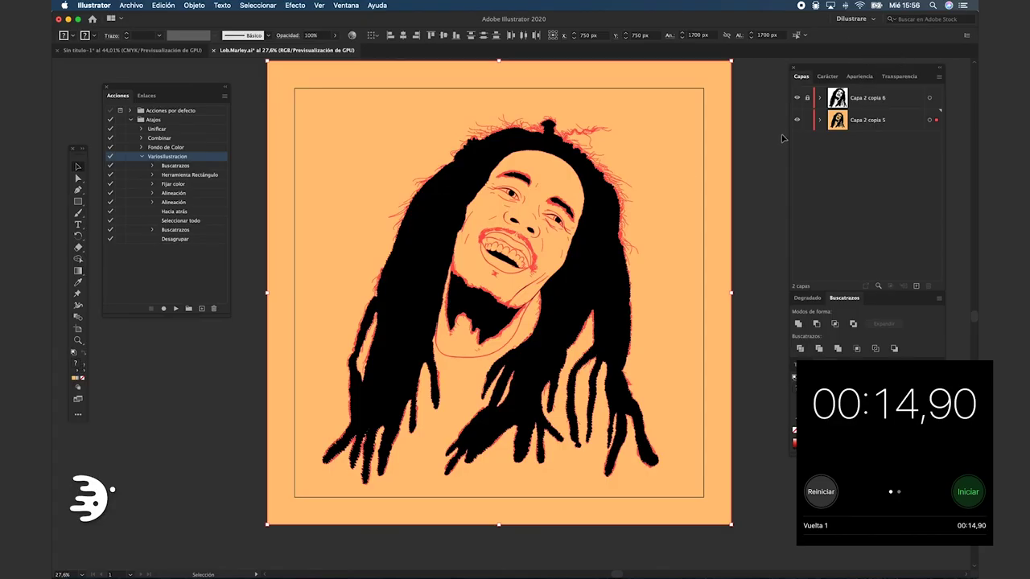
drag(663, 131, 690, 141)
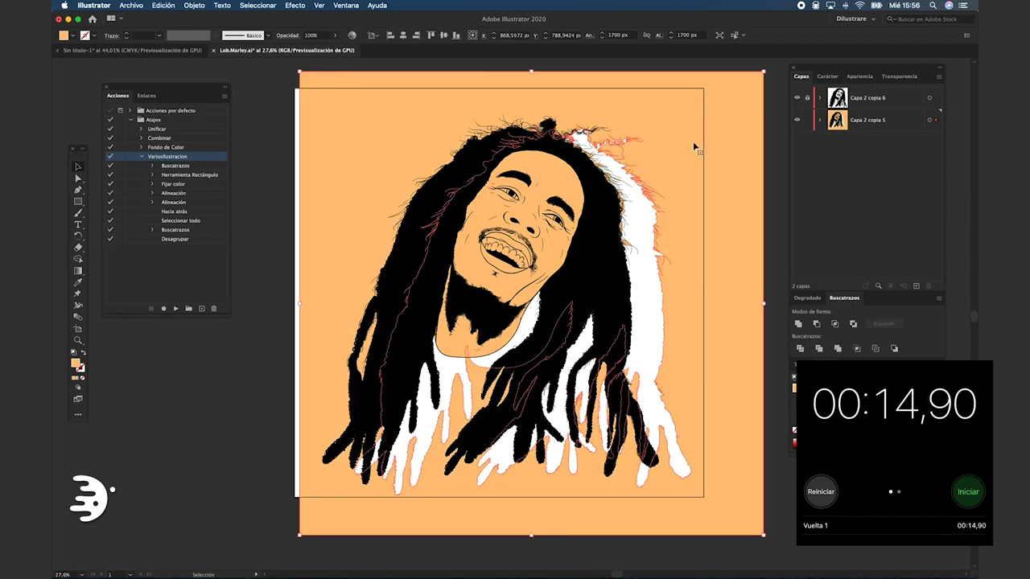
key(ctrl+z)
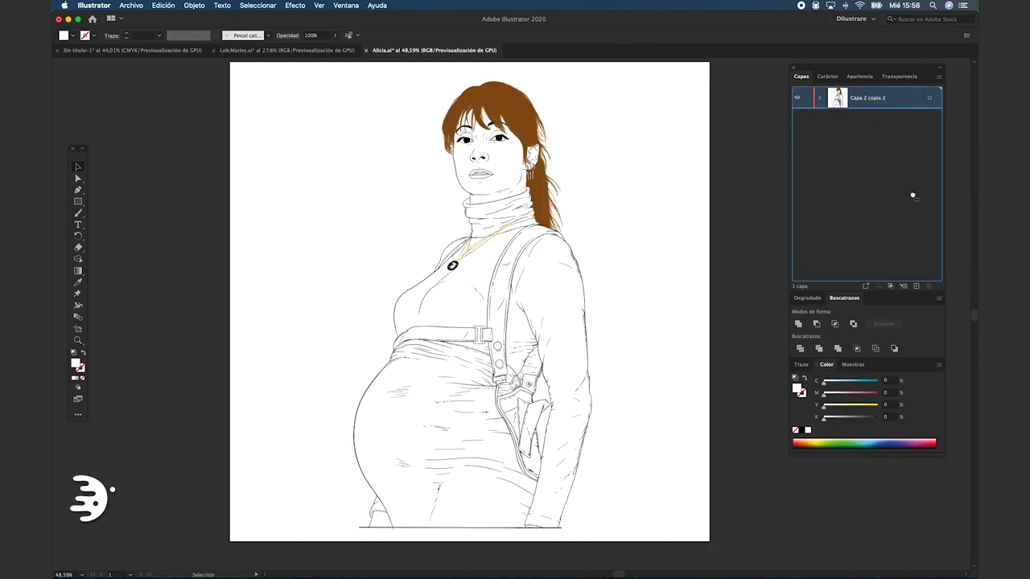
Step: Lock the top line-art copy, expand the Alicia artwork on the lower layer, and check its orange background
click(806, 98)
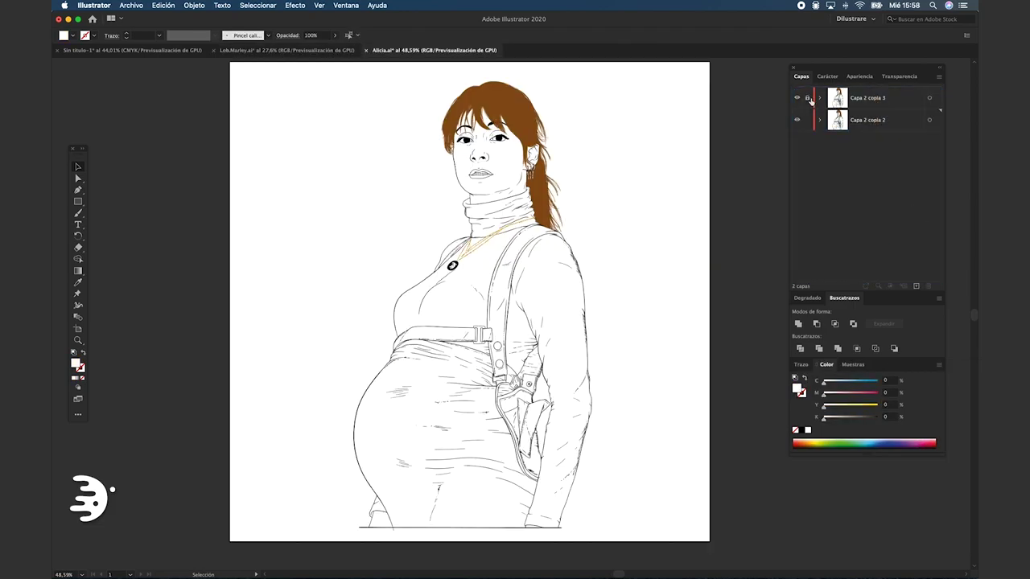
click(930, 121)
click(194, 5)
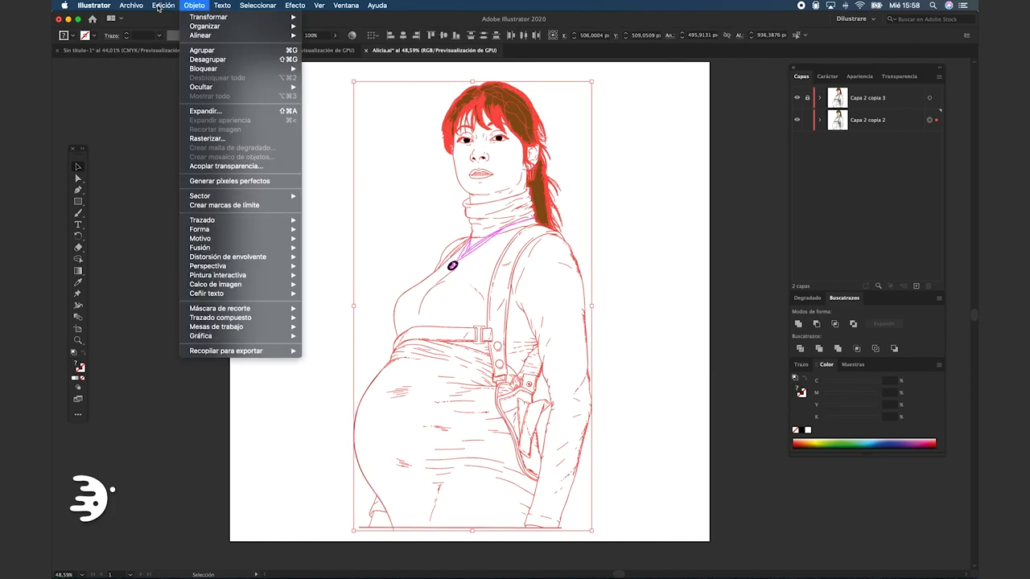
click(216, 111)
click(197, 7)
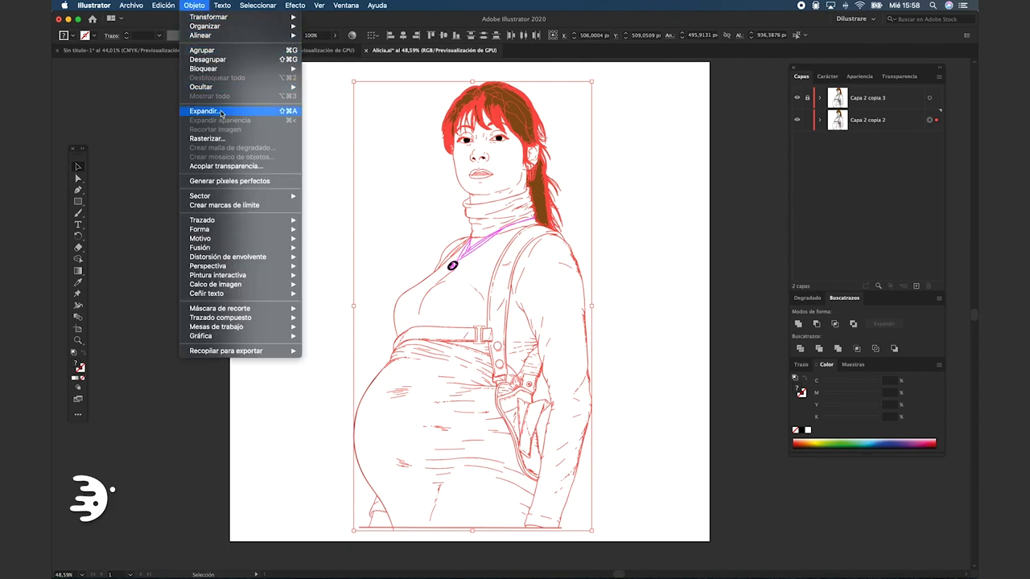
click(222, 114)
click(194, 4)
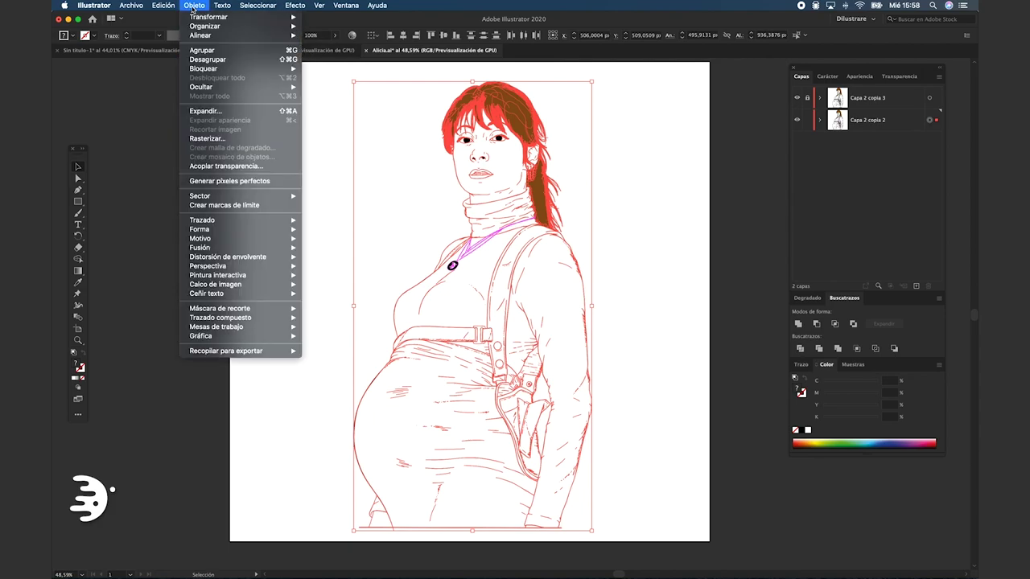
click(219, 111)
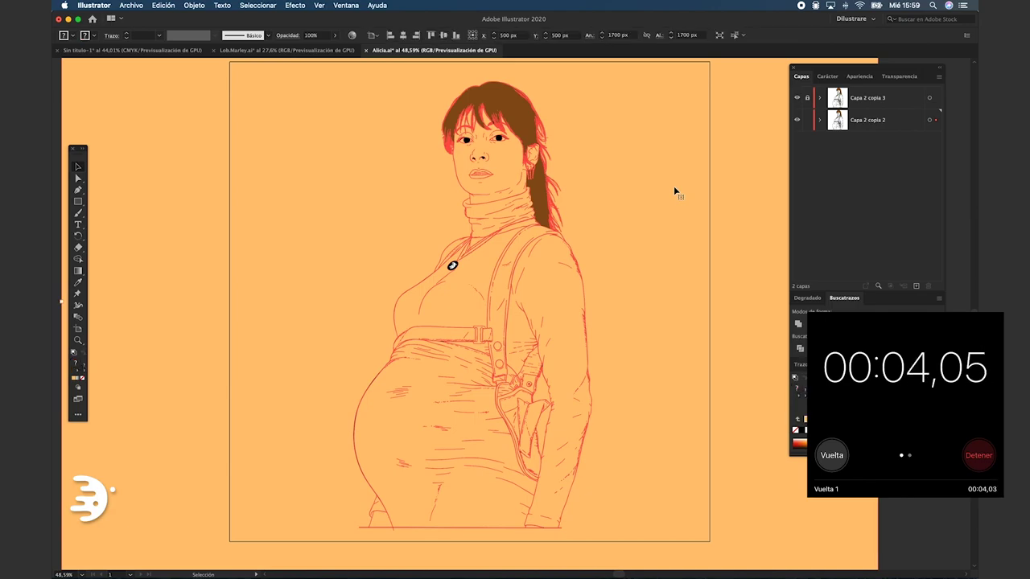
scroll(630, 326, down, 2)
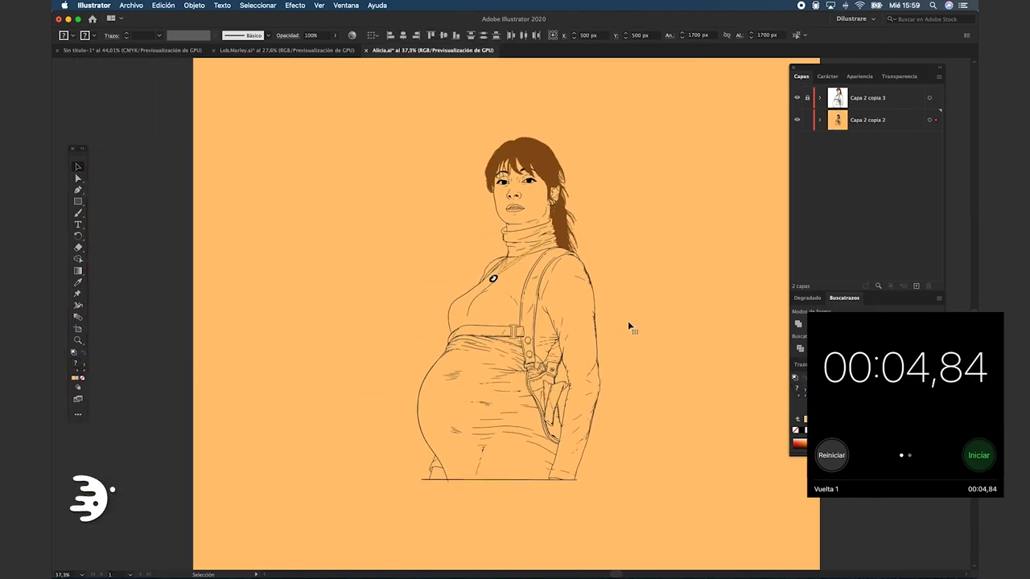
click(230, 282)
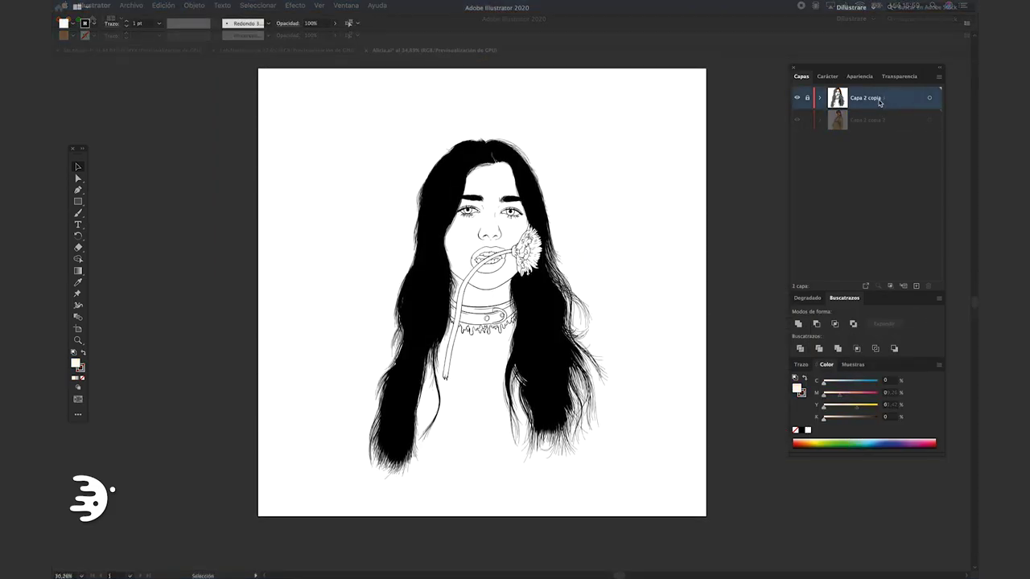
Step: Duplicate the next portrait's line-art layer and select all artwork on the lower copy
drag(879, 103, 916, 286)
click(807, 120)
click(929, 120)
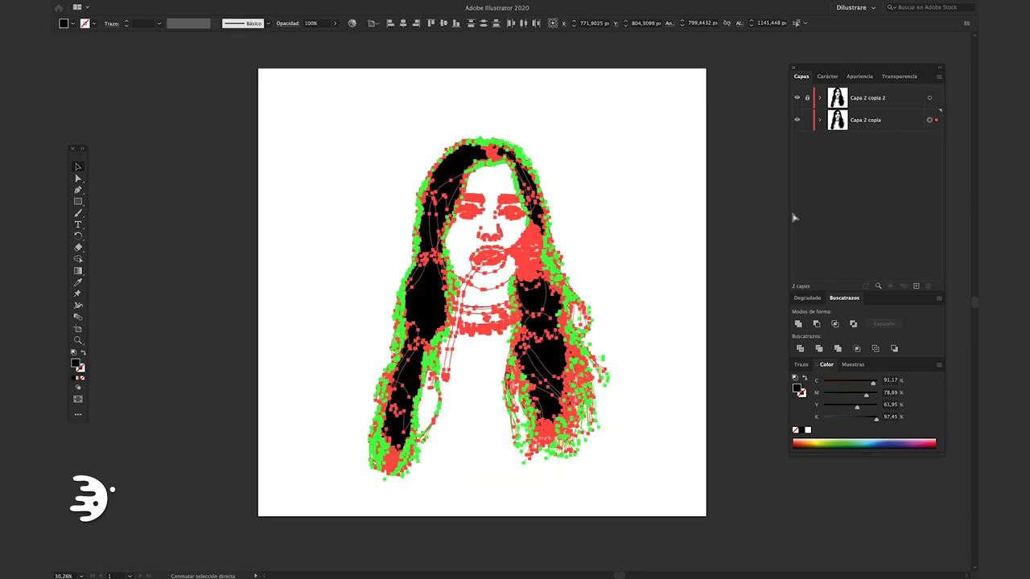
Step: Duplicate the curly-haired portrait's line-art layer, expand its lower-layer artwork, and review the peach-coloured result
key(v)
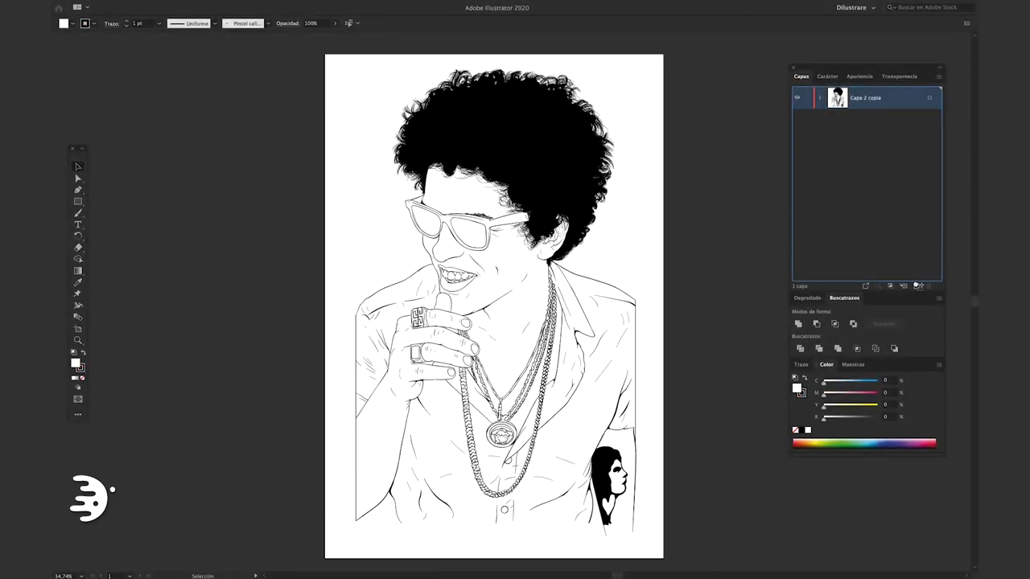
drag(868, 97, 915, 286)
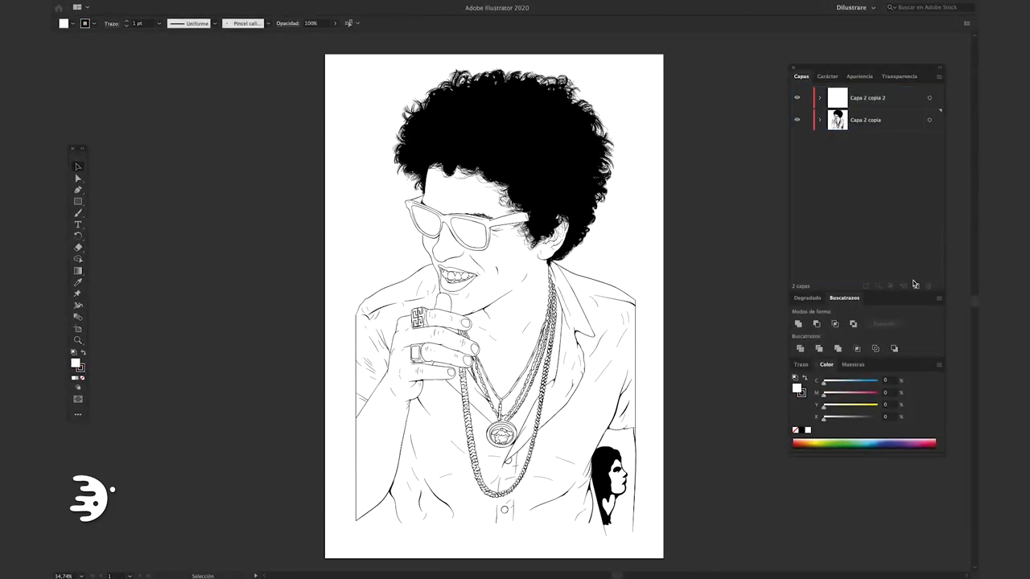
click(929, 120)
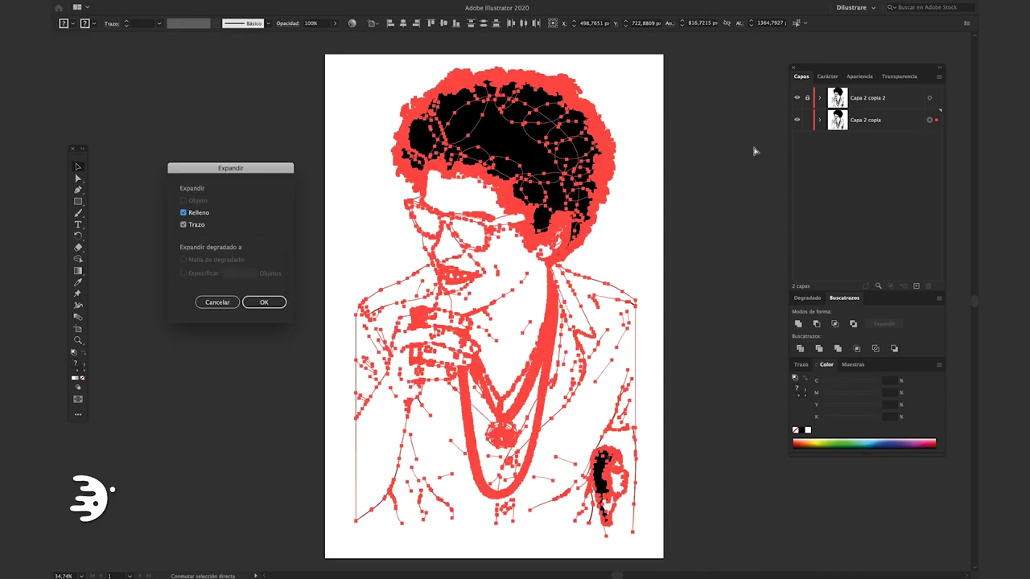
key(Return)
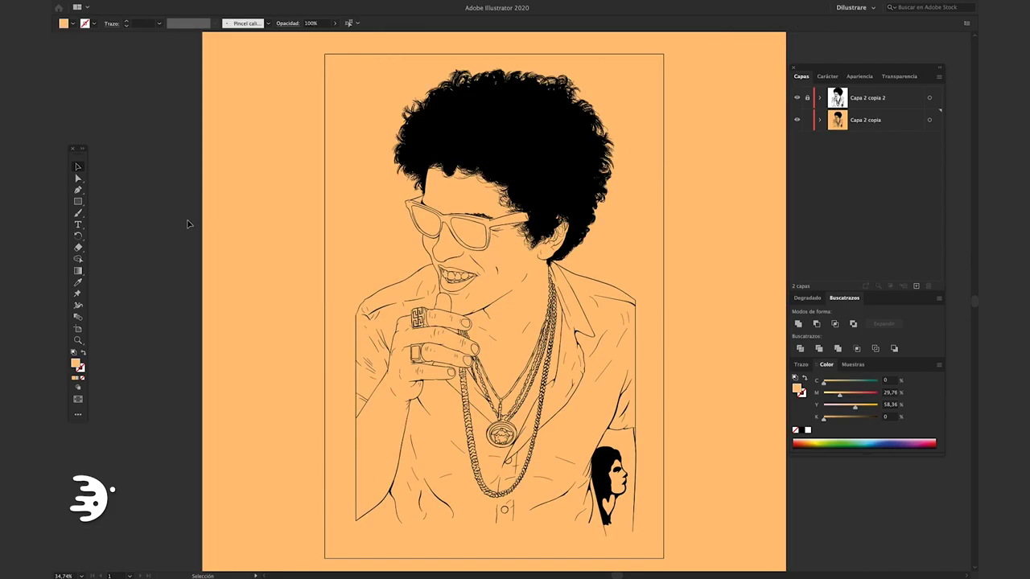
click(228, 226)
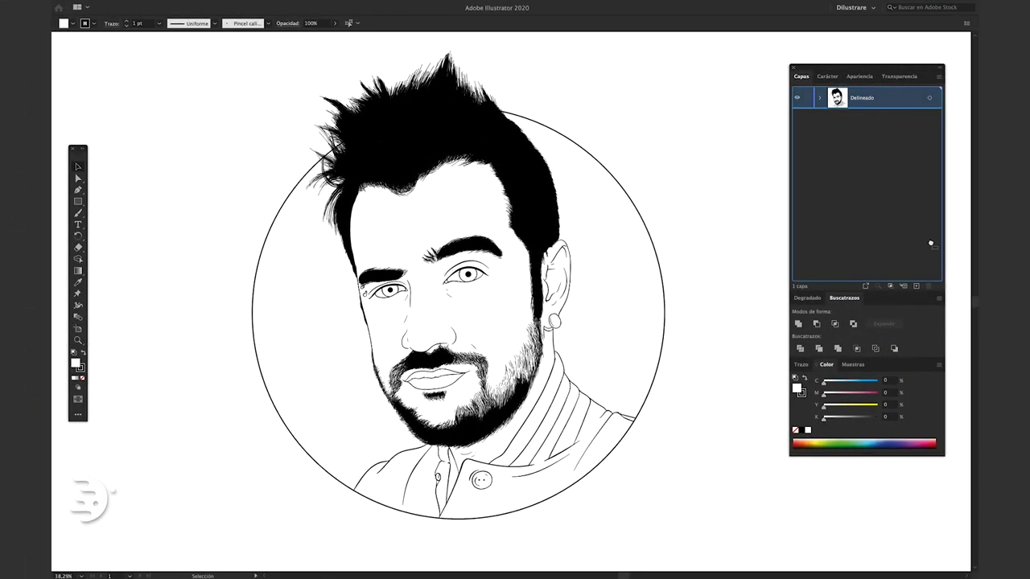
Step: Duplicate Delineado, lock Delineado copia, expand Delineado's artwork and replay the skin-tone and background action
drag(902, 103, 916, 285)
click(807, 97)
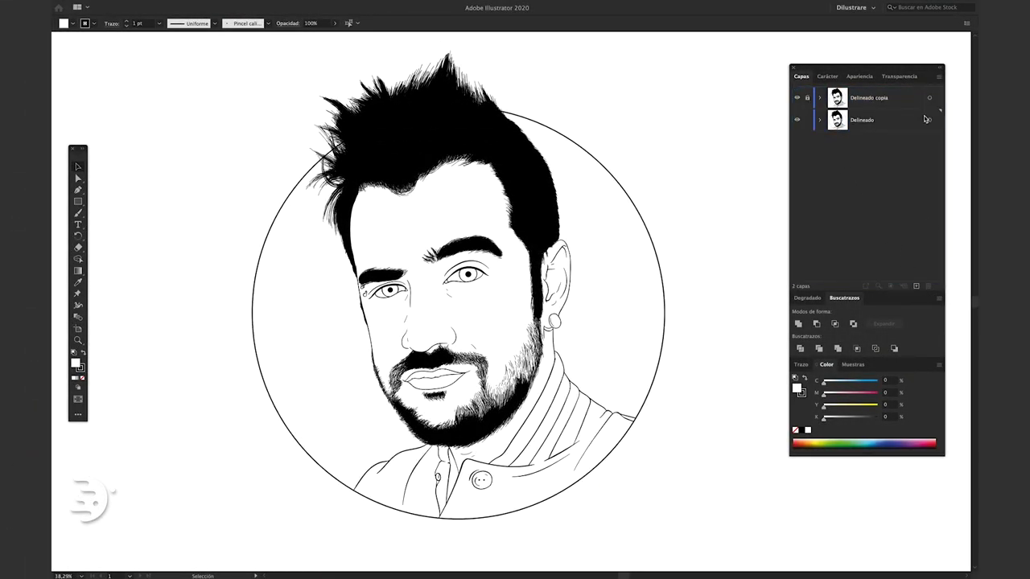
click(929, 120)
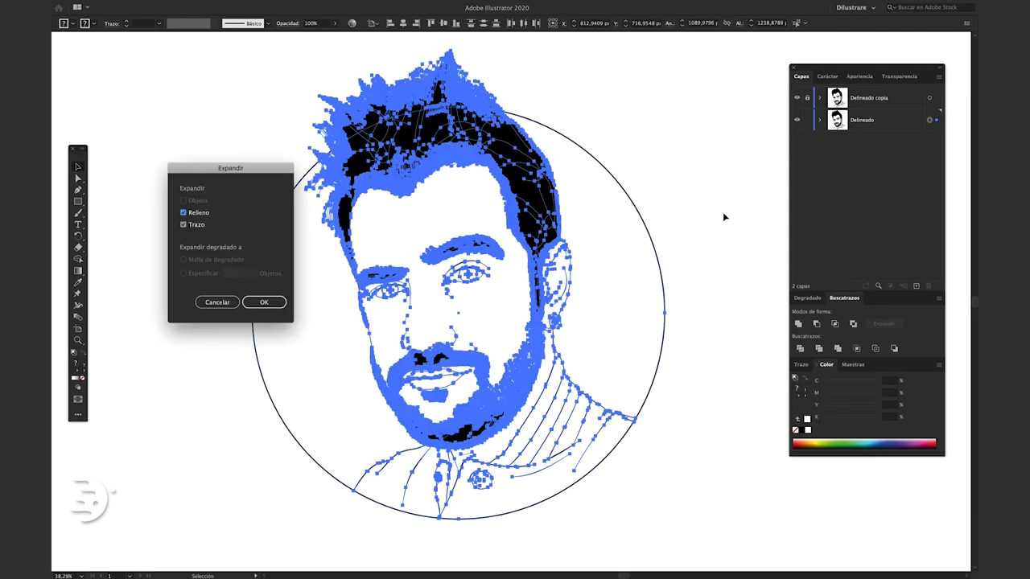
key(Return)
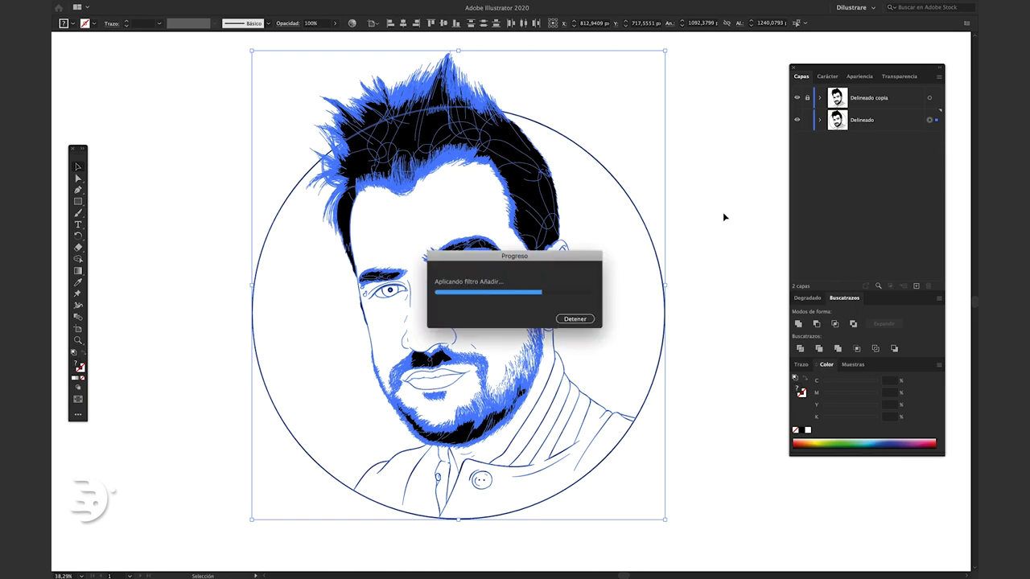
key(ctrl+2)
key(ctrl+a)
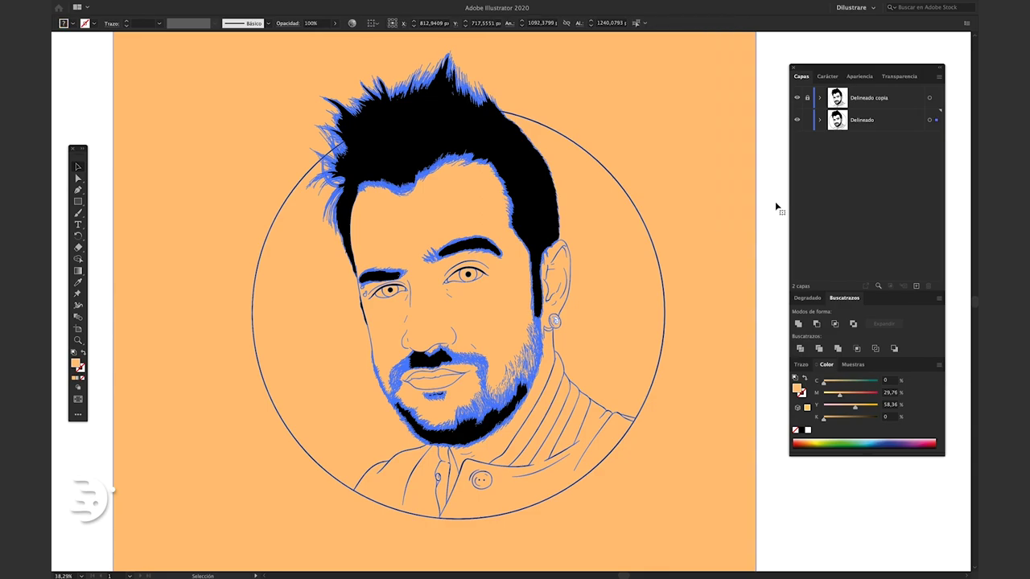